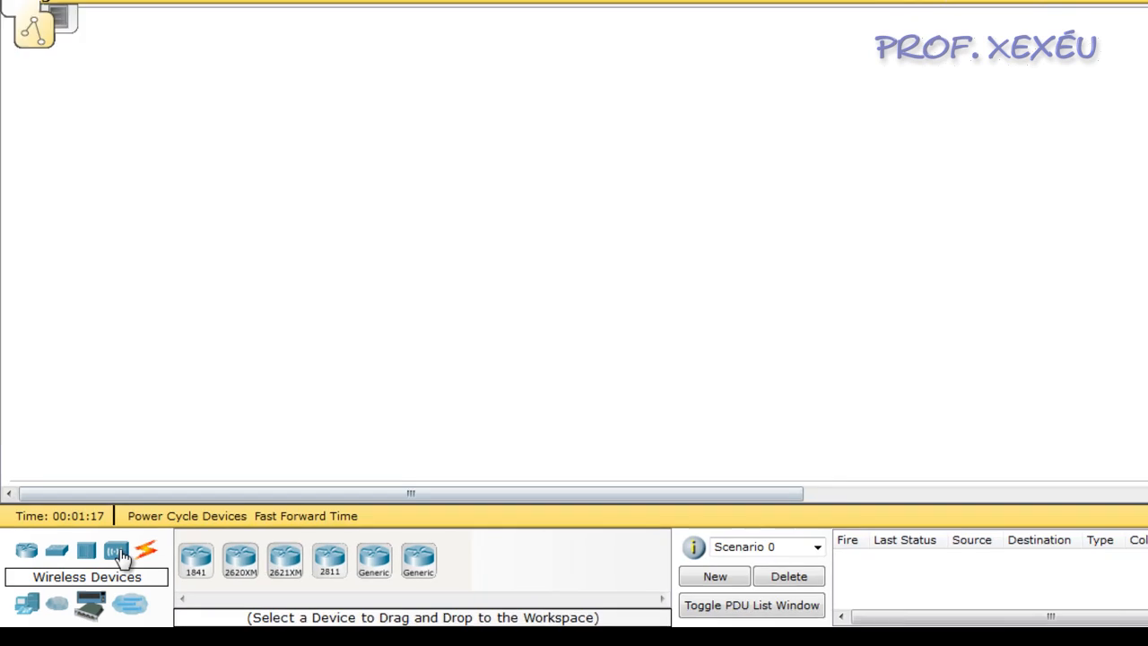
Place a generic Hub-PT in the left part of the empty workspace.
{"action": "left_click", "coordinate": [162, 517]}
{"action": "left_click", "coordinate": [119, 516]}
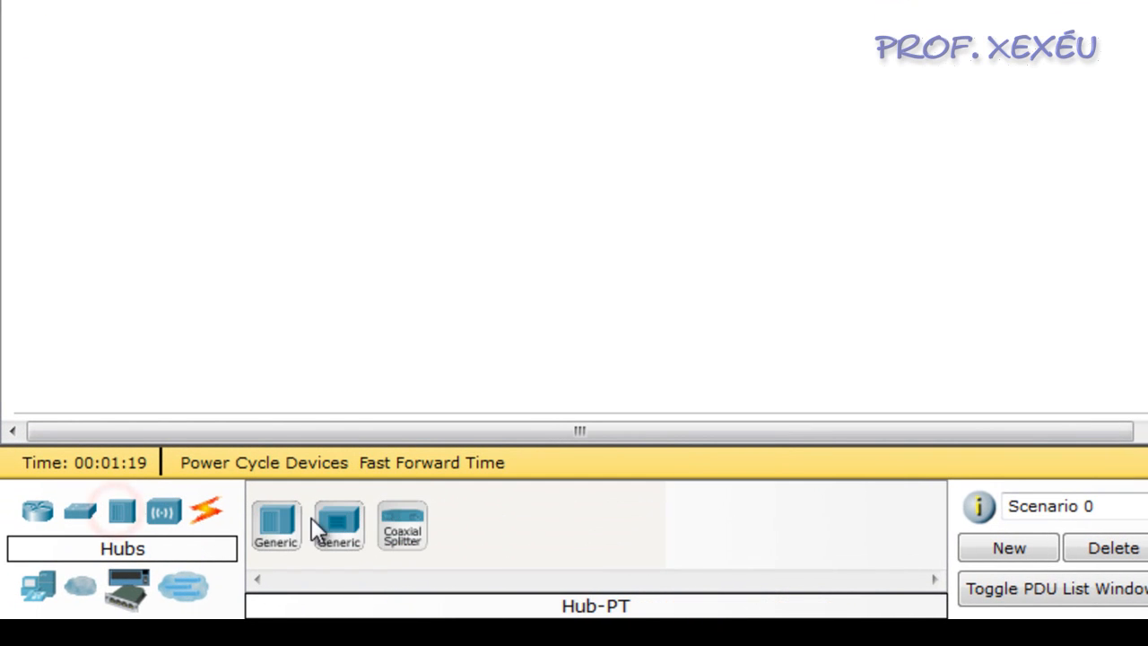
{"action": "left_click", "coordinate": [275, 526]}
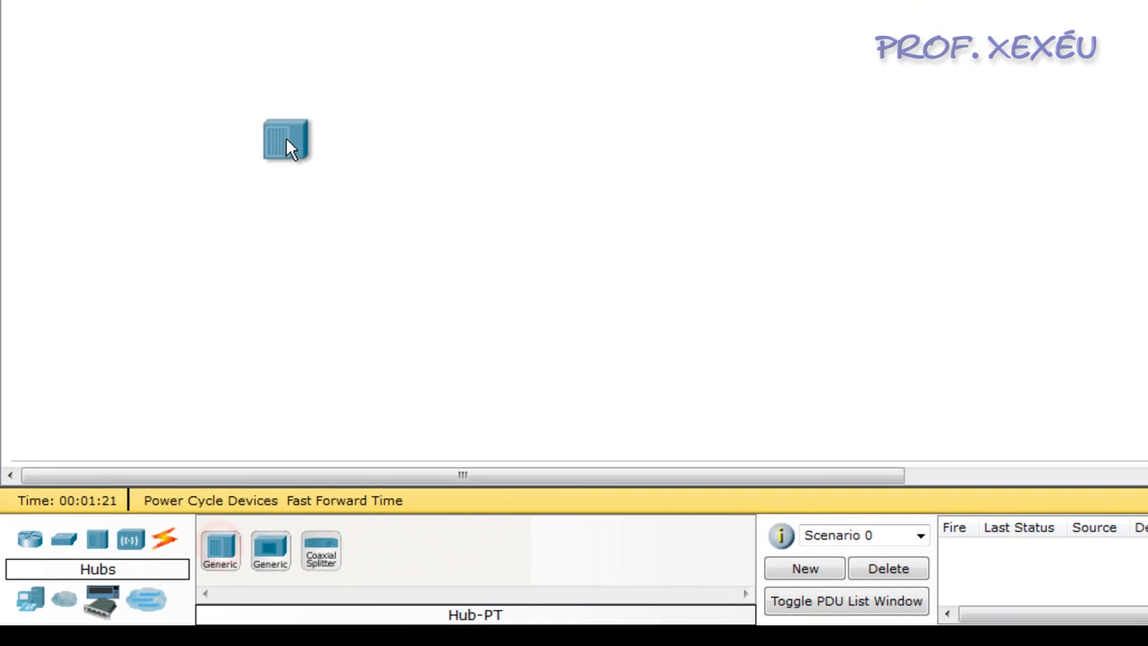
{"action": "left_click", "coordinate": [364, 43]}
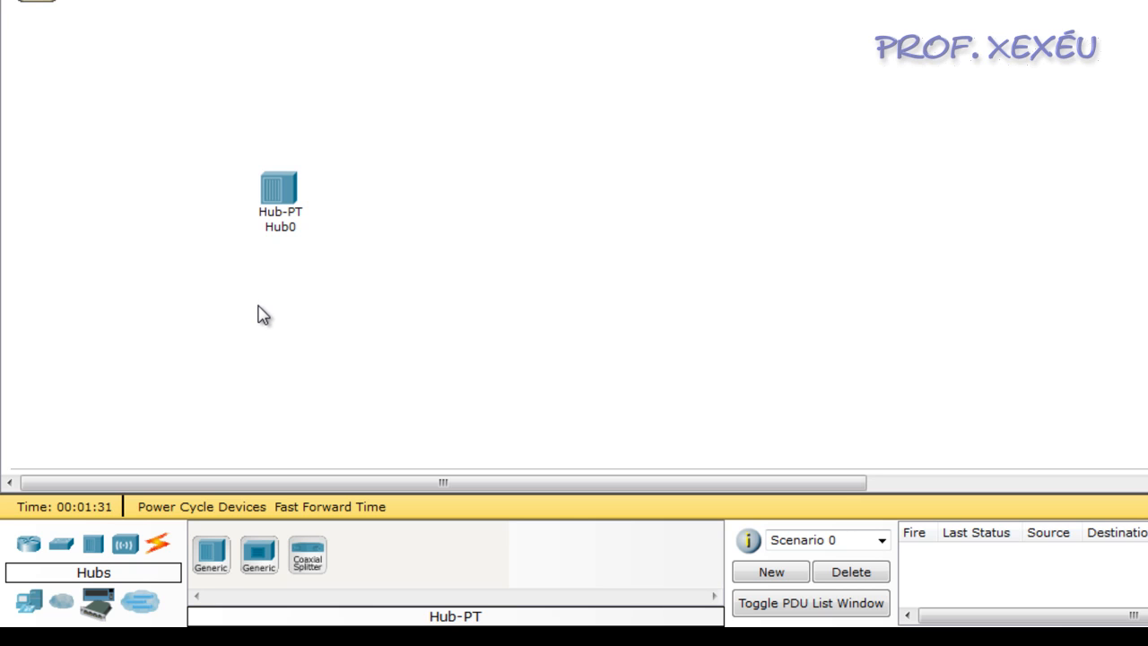
Place five generic PC-PT end devices around the hub: two on its left, one below and two on its right.
{"action": "left_click", "coordinate": [29, 599]}
{"action": "left_click", "coordinate": [211, 553]}
{"action": "left_click", "coordinate": [130, 334]}
{"action": "left_click", "coordinate": [215, 556]}
{"action": "left_click", "coordinate": [110, 135]}
{"action": "left_click", "coordinate": [211, 553]}
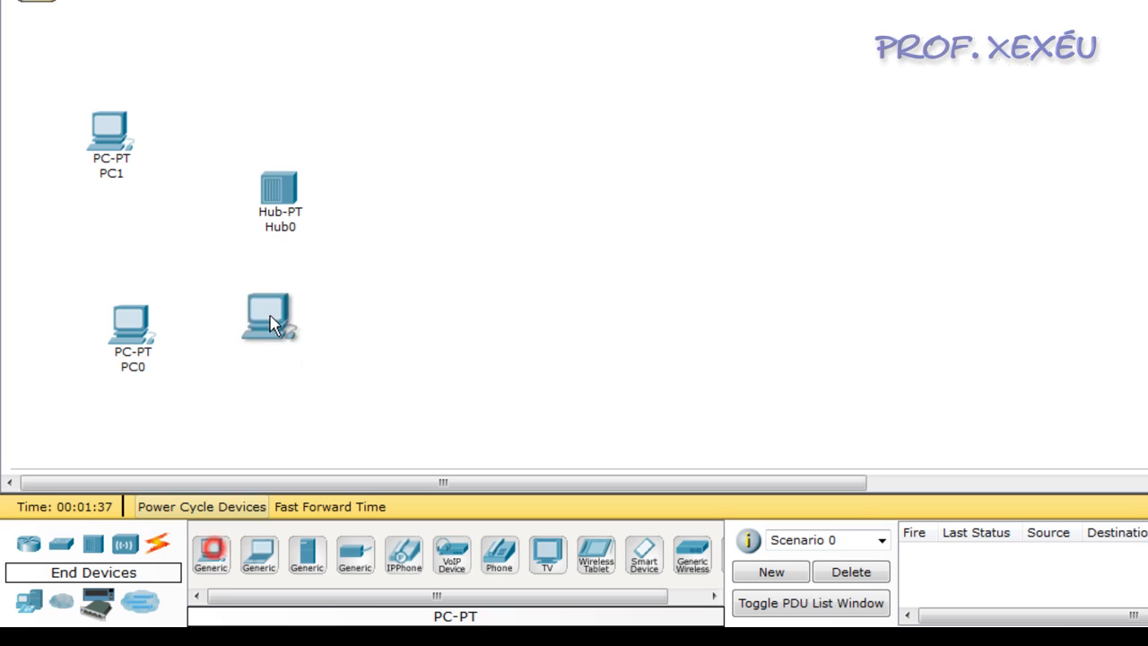
{"action": "left_click", "coordinate": [284, 348]}
{"action": "left_click", "coordinate": [213, 558]}
{"action": "left_click", "coordinate": [428, 283]}
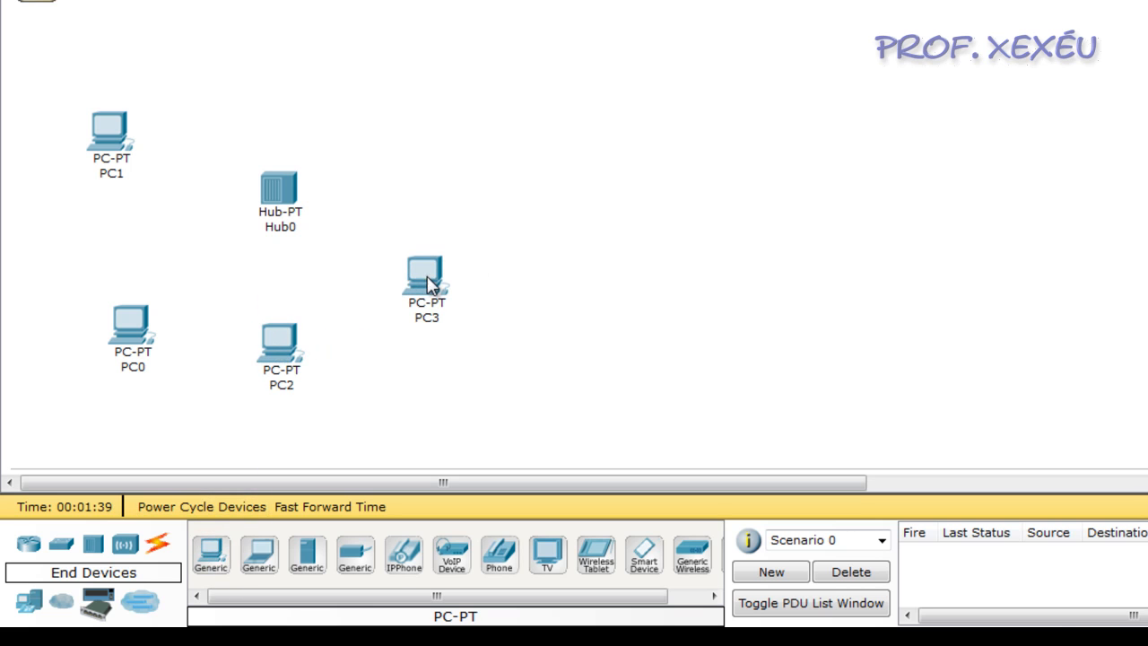
{"action": "left_click", "coordinate": [212, 553]}
{"action": "left_click", "coordinate": [448, 106]}
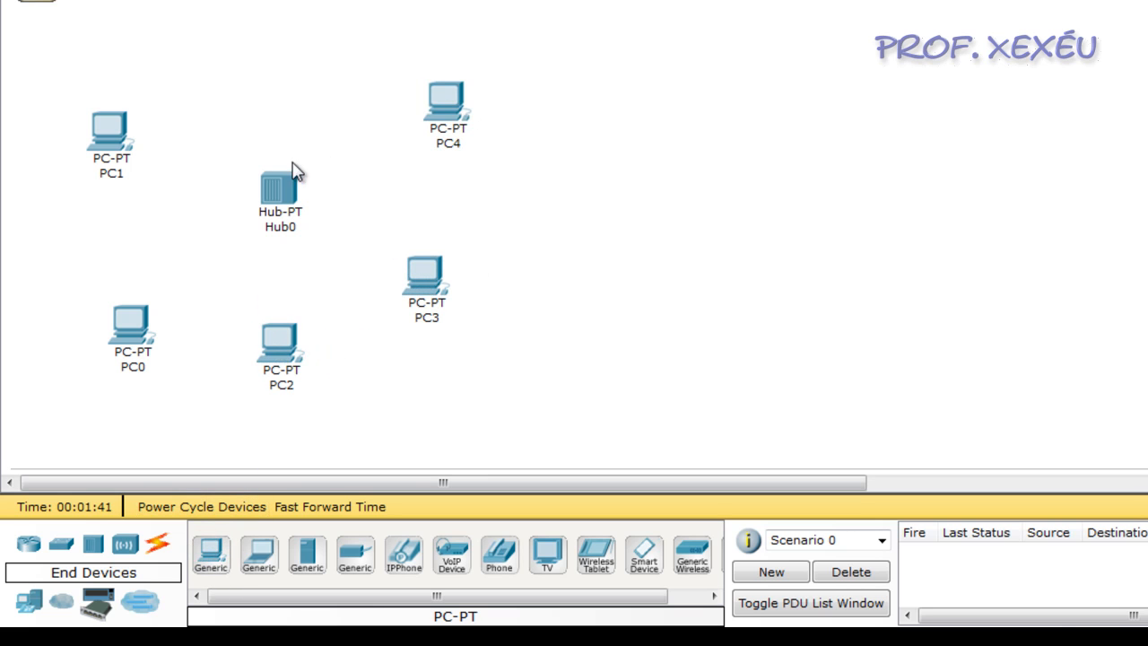
Move the hub and PC1 slightly up and to the left in the workspace.
{"action": "left_click_drag", "start_coordinate": [275, 185], "coordinate": [257, 144]}
{"action": "left_click_drag", "start_coordinate": [106, 131], "coordinate": [96, 117]}
{"action": "left_click", "coordinate": [205, 263]}
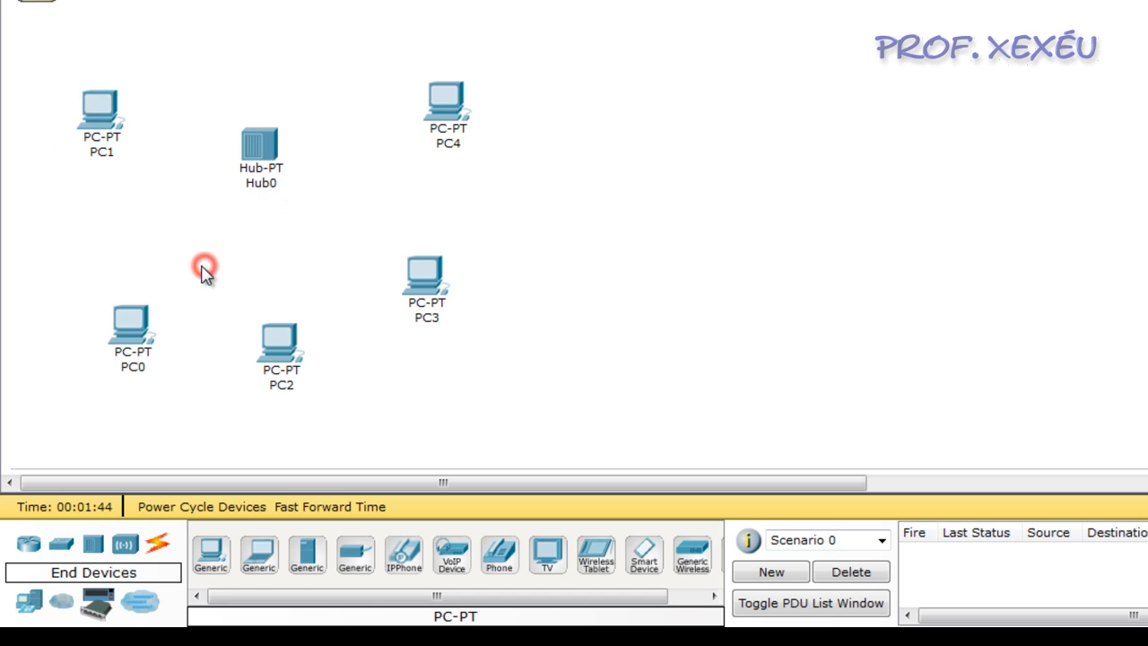
Connect PC0's FastEthernet interface to Port 0 of the hub with a Copper Straight-Through cable.
{"action": "left_click", "coordinate": [158, 546]}
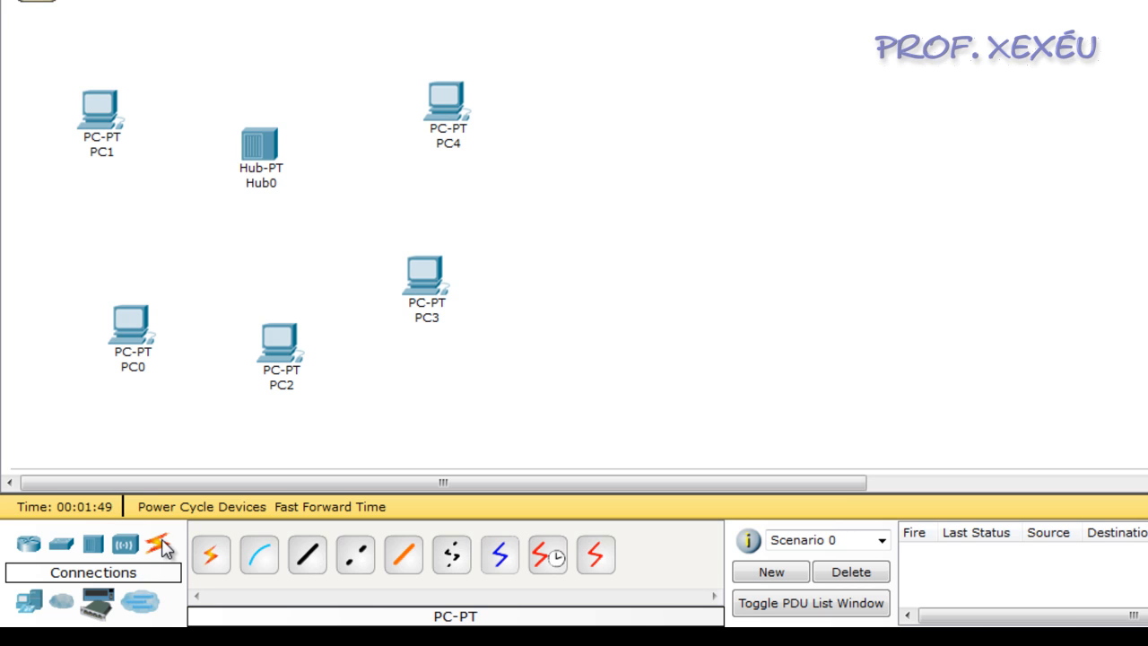
{"action": "left_click", "coordinate": [310, 565]}
{"action": "left_click", "coordinate": [130, 328]}
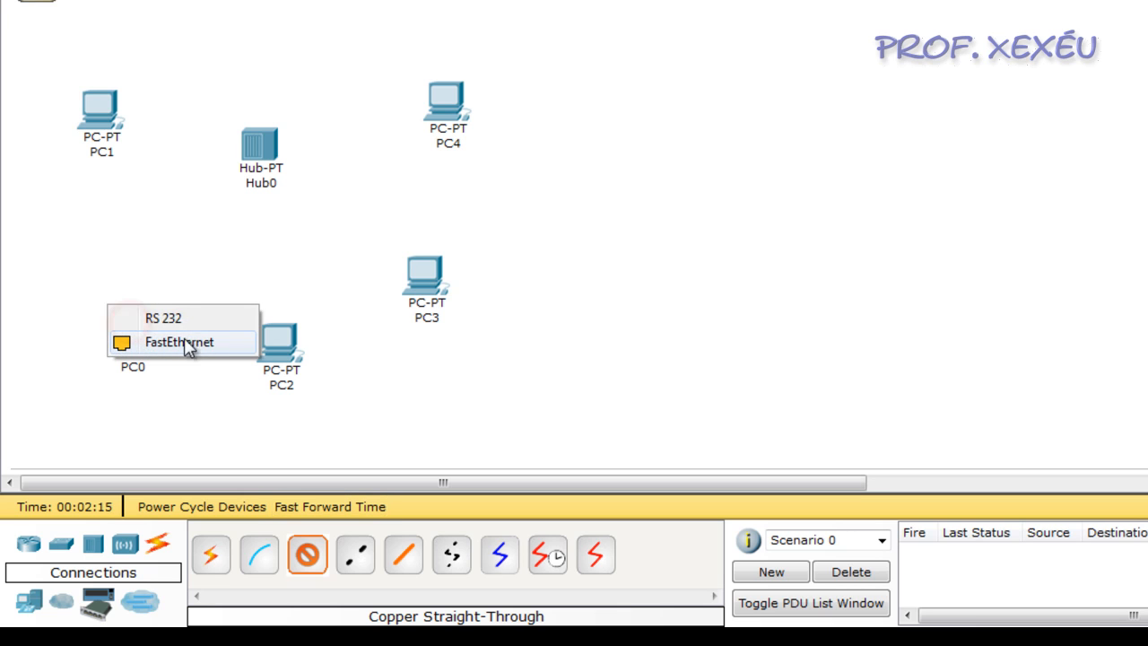
{"action": "left_click", "coordinate": [227, 344]}
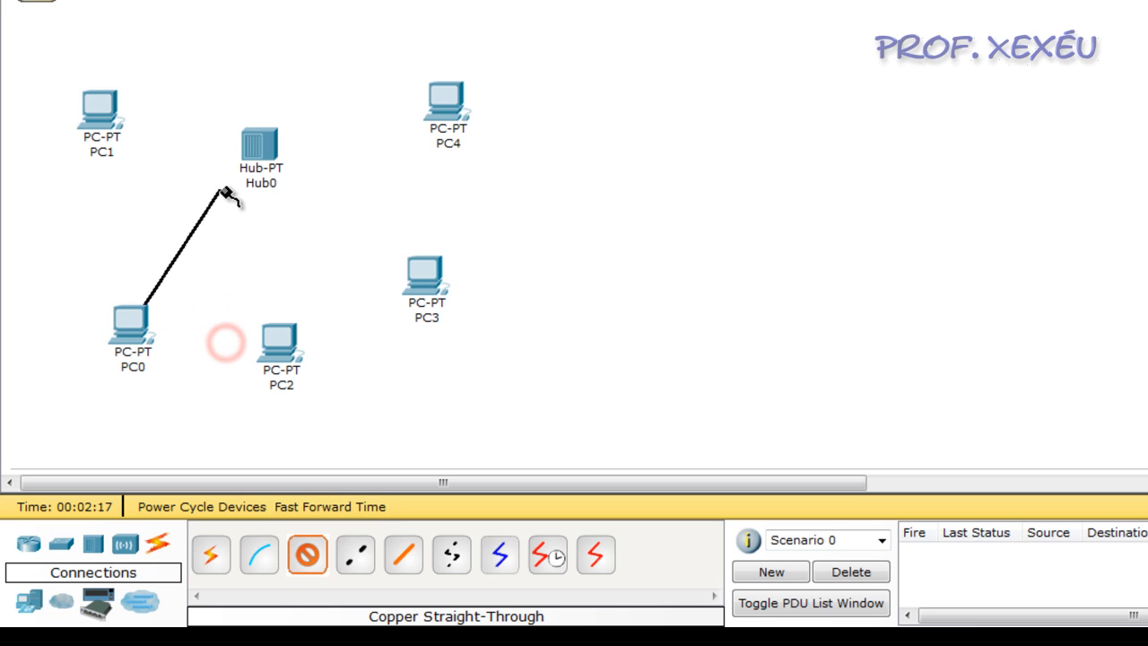
{"action": "left_click", "coordinate": [257, 149]}
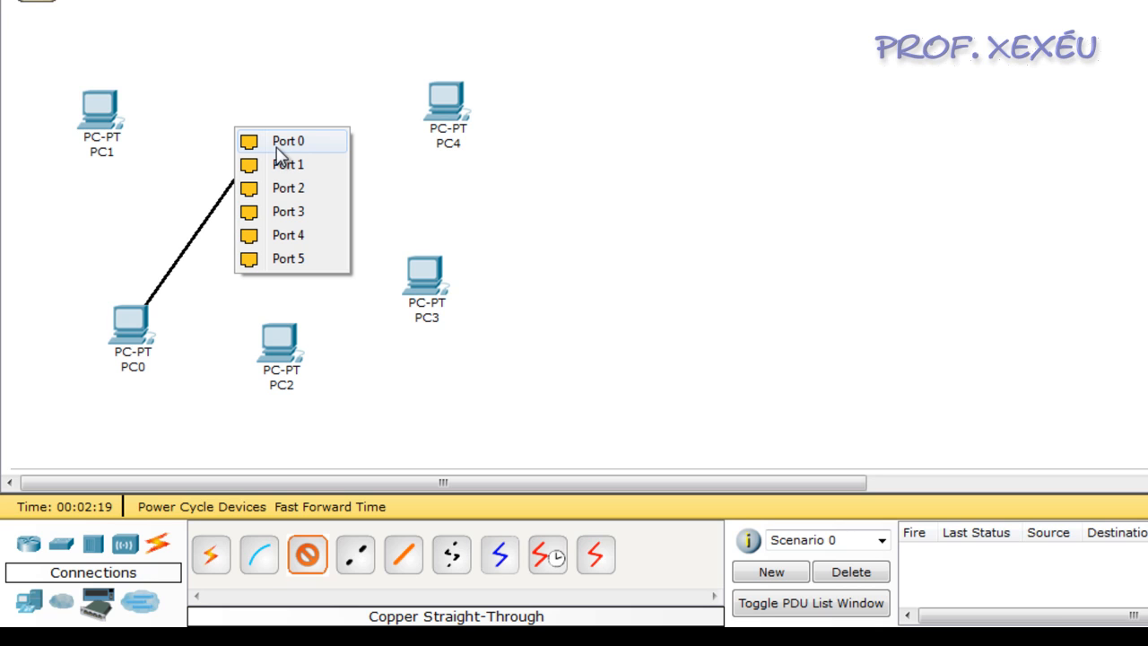
{"action": "left_click", "coordinate": [325, 143]}
Connect PC1's FastEthernet interface to Port 1 of the hub with a Copper Straight-Through cable.
{"action": "left_click", "coordinate": [308, 556]}
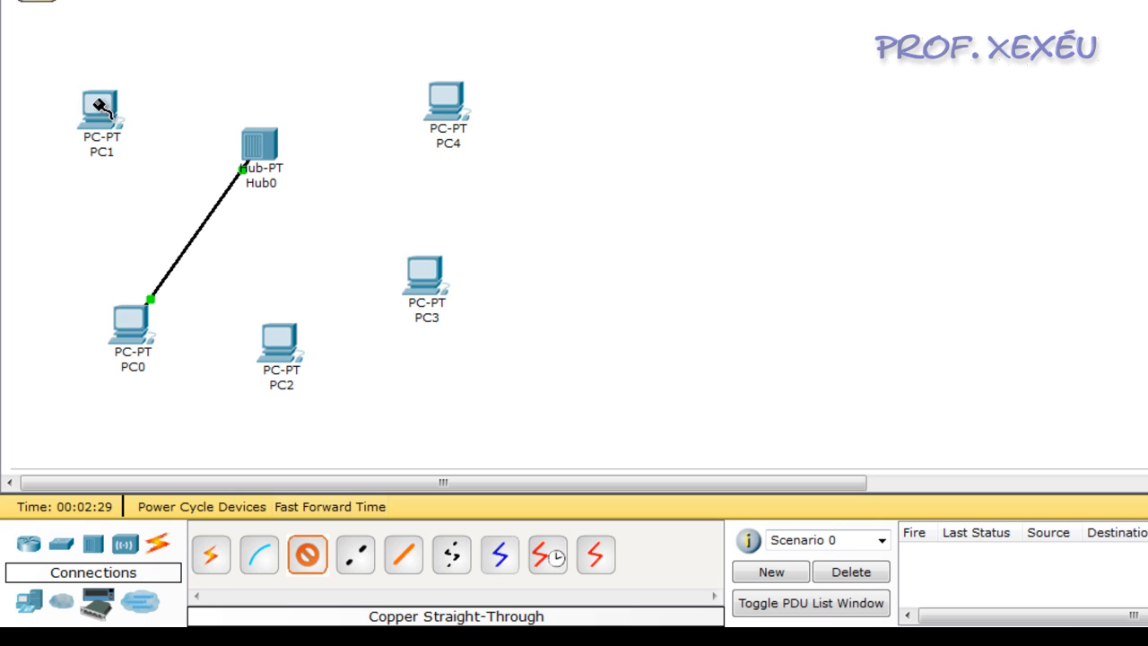
{"action": "left_click", "coordinate": [100, 108]}
{"action": "left_click", "coordinate": [135, 128]}
{"action": "left_click", "coordinate": [256, 142]}
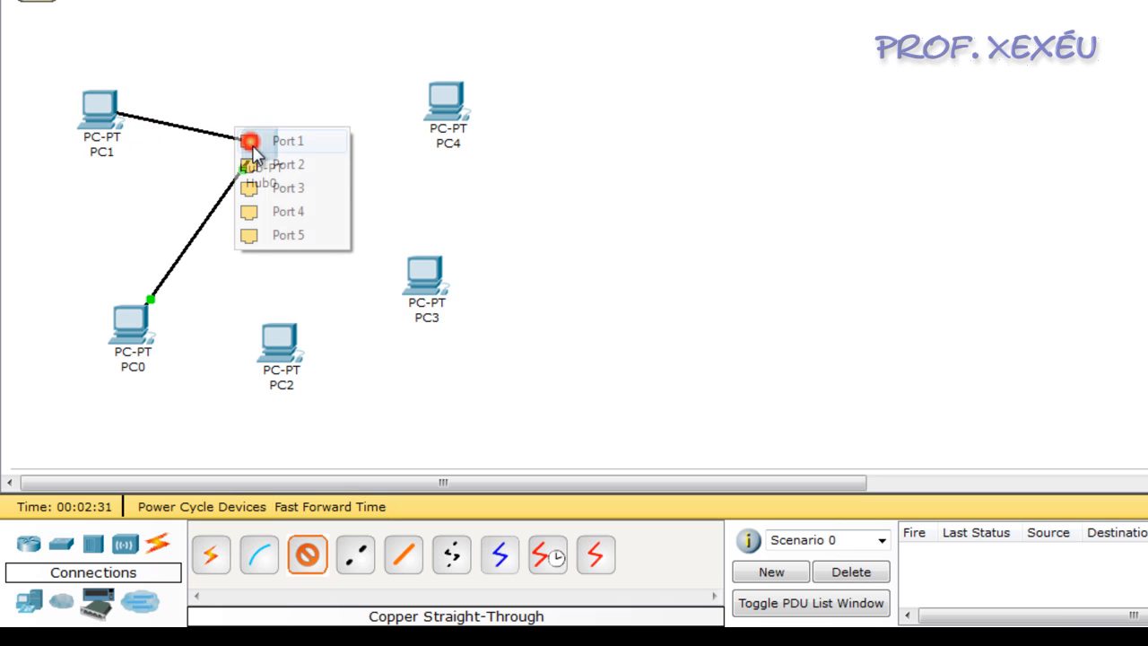
{"action": "left_click", "coordinate": [280, 144]}
Connect PC2's FastEthernet interface to Port 2 of the hub with a Copper Straight-Through cable.
{"action": "left_click", "coordinate": [308, 556]}
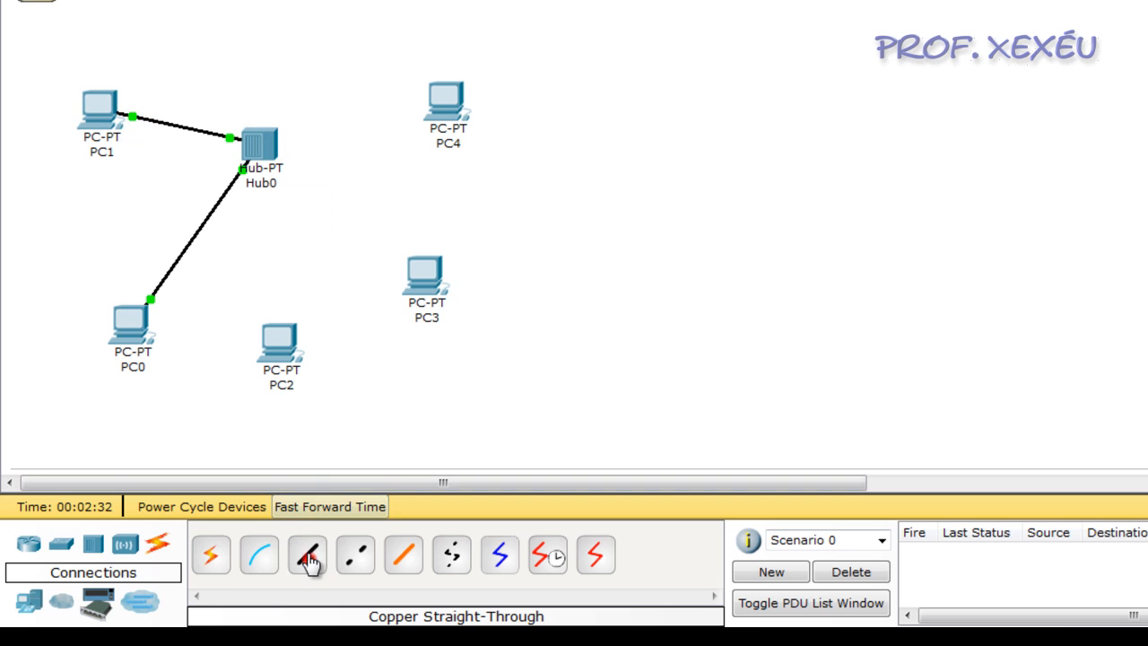
{"action": "left_click", "coordinate": [284, 338]}
{"action": "left_click", "coordinate": [317, 360]}
{"action": "left_click", "coordinate": [266, 146]}
{"action": "left_click", "coordinate": [272, 143]}
Connect PC3's FastEthernet interface to Port 3 of the hub with a Copper Straight-Through cable.
{"action": "left_click", "coordinate": [308, 556]}
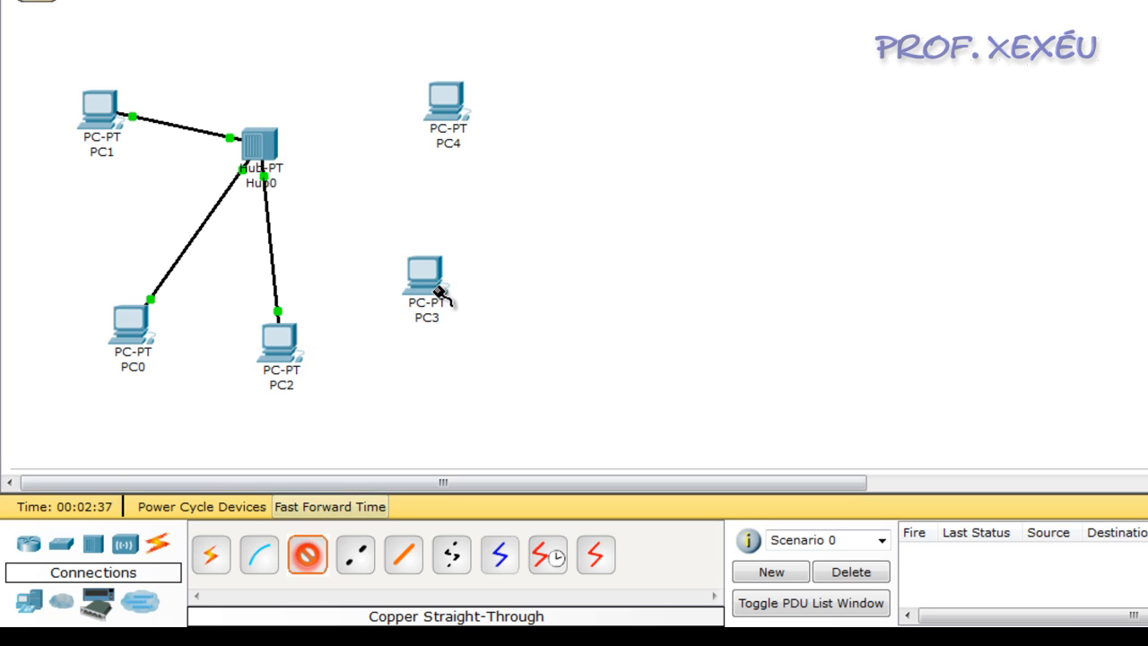
{"action": "left_click", "coordinate": [420, 278]}
{"action": "left_click", "coordinate": [440, 292]}
{"action": "left_click", "coordinate": [269, 151]}
{"action": "left_click", "coordinate": [273, 145]}
Connect PC4's FastEthernet interface to Port 4 of the hub with a Copper Straight-Through cable.
{"action": "left_click", "coordinate": [308, 556]}
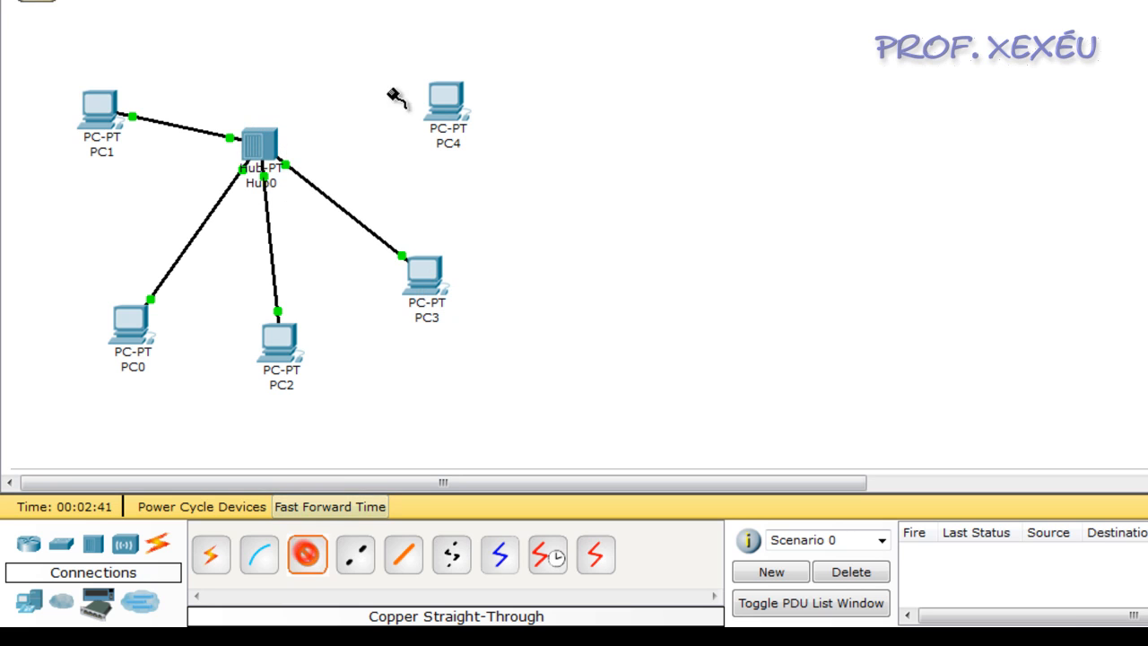
{"action": "left_click", "coordinate": [454, 97]}
{"action": "left_click", "coordinate": [479, 118]}
{"action": "left_click", "coordinate": [260, 151]}
{"action": "left_click", "coordinate": [264, 143]}
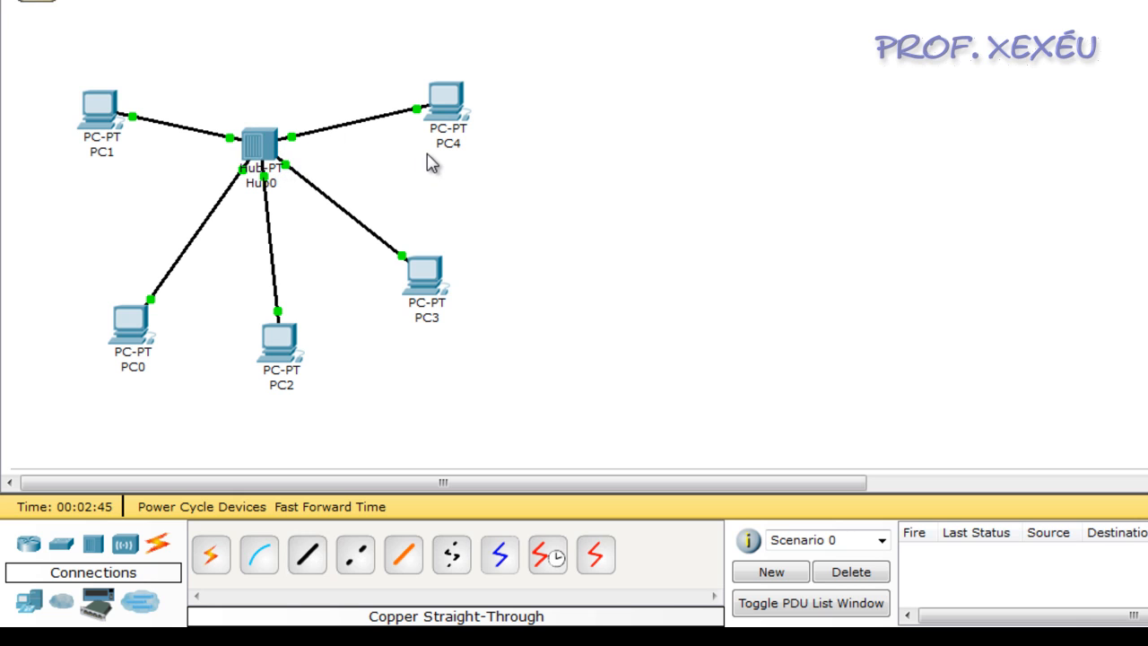
Rearrange the five PCs into an even star around the hub, with PC2 straight below it.
{"action": "left_click_drag", "start_coordinate": [79, 117], "coordinate": [113, 64]}
{"action": "left_click_drag", "start_coordinate": [449, 100], "coordinate": [421, 60]}
{"action": "left_click_drag", "start_coordinate": [130, 321], "coordinate": [103, 274]}
{"action": "left_click_drag", "start_coordinate": [427, 272], "coordinate": [423, 265]}
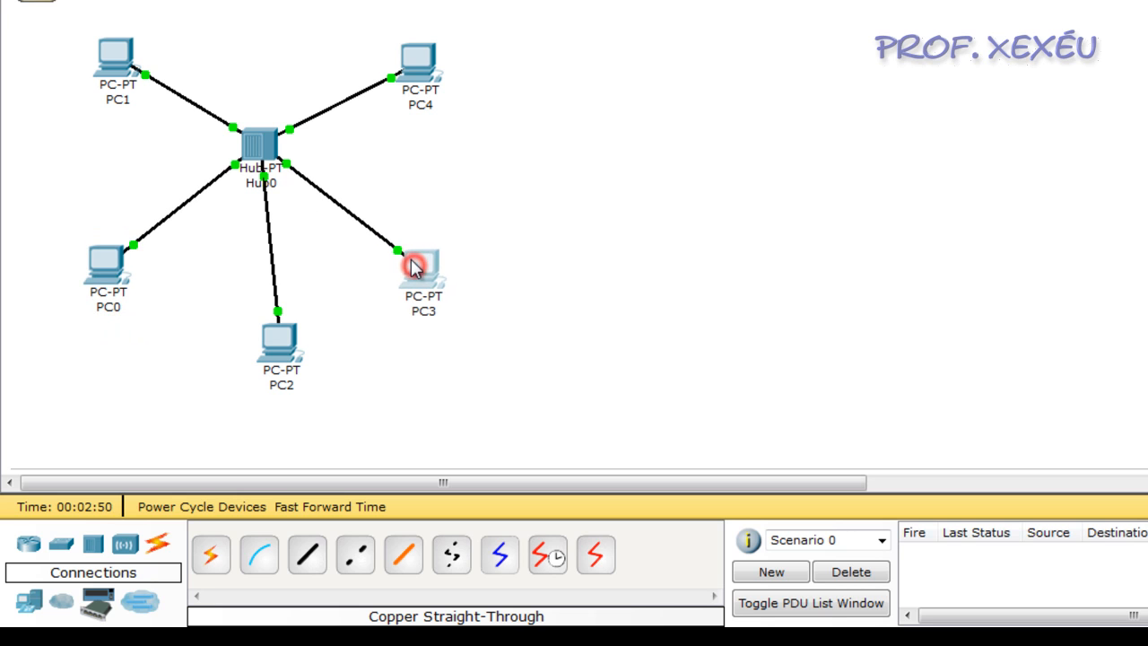
{"action": "left_click", "coordinate": [277, 344]}
{"action": "left_click_drag", "start_coordinate": [277, 344], "coordinate": [263, 339]}
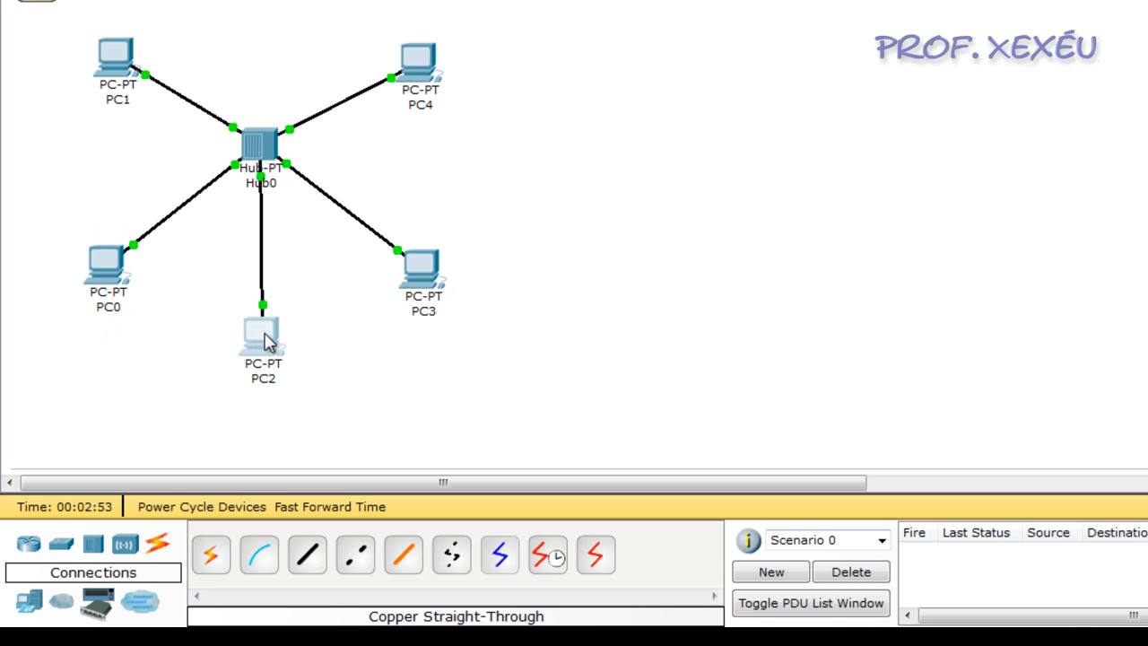
{"action": "left_click", "coordinate": [426, 394]}
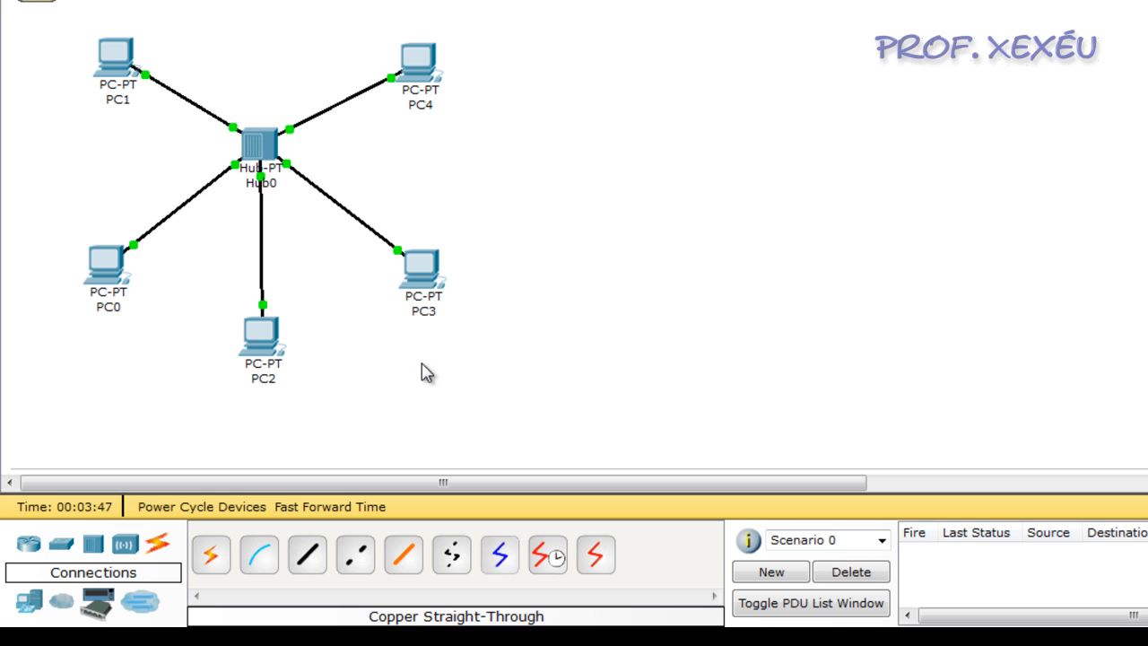
Give PC1 the static IP address 192.168.0.1 with subnet mask 255.255.255.0 and close its window.
{"action": "left_click", "coordinate": [114, 57]}
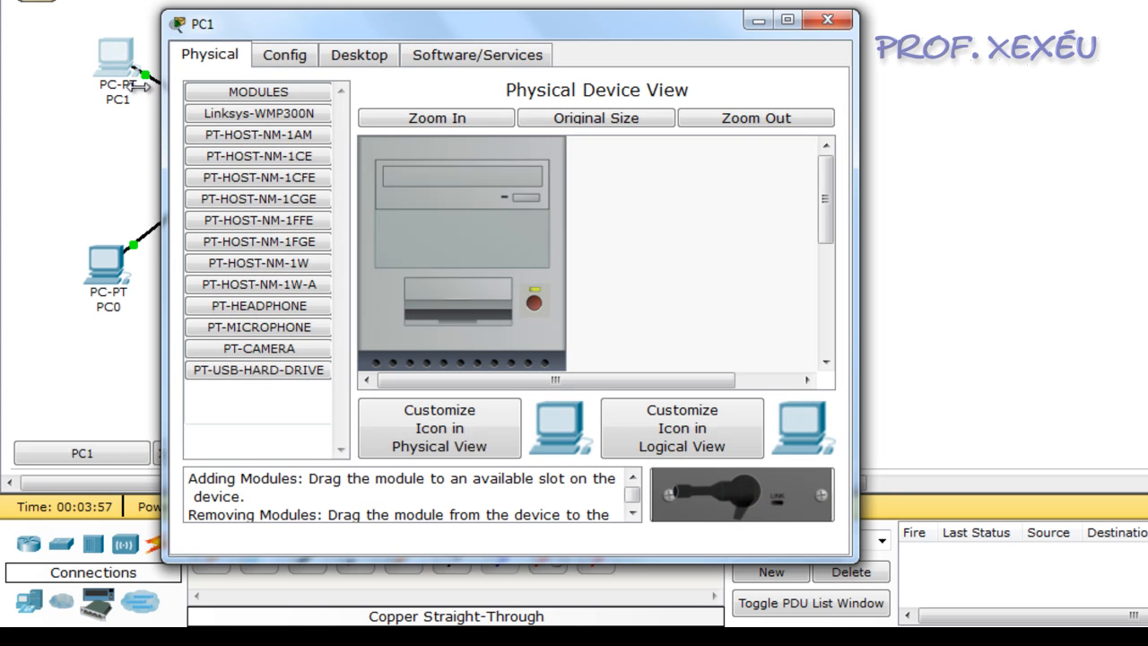
{"action": "left_click", "coordinate": [388, 57]}
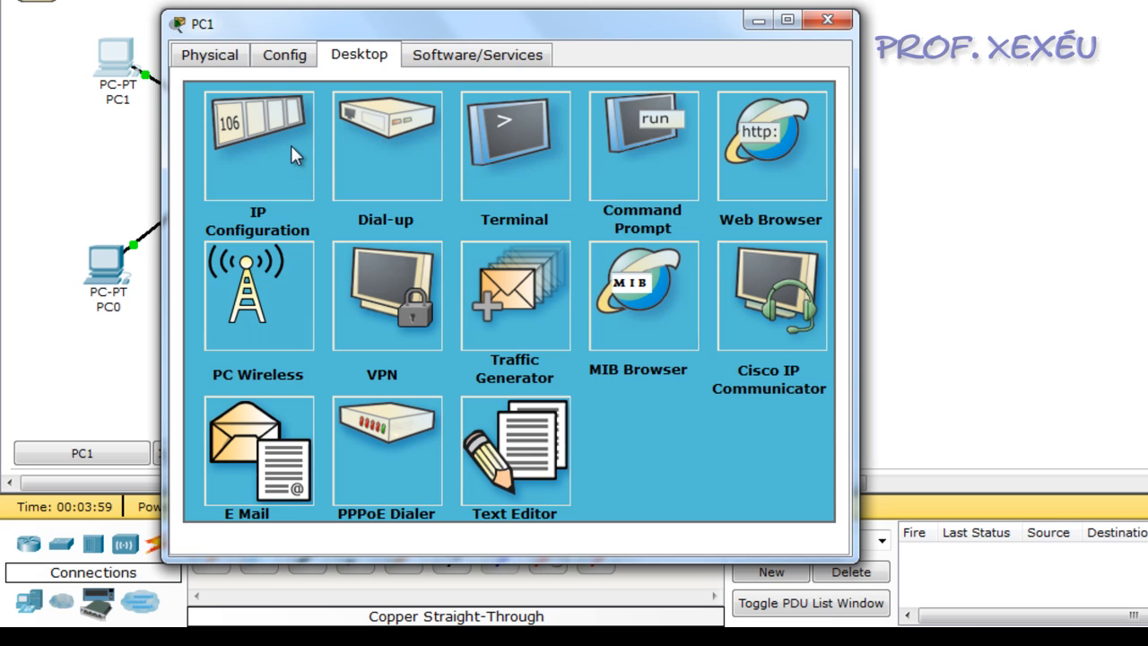
{"action": "left_click", "coordinate": [294, 146]}
{"action": "left_click", "coordinate": [408, 256]}
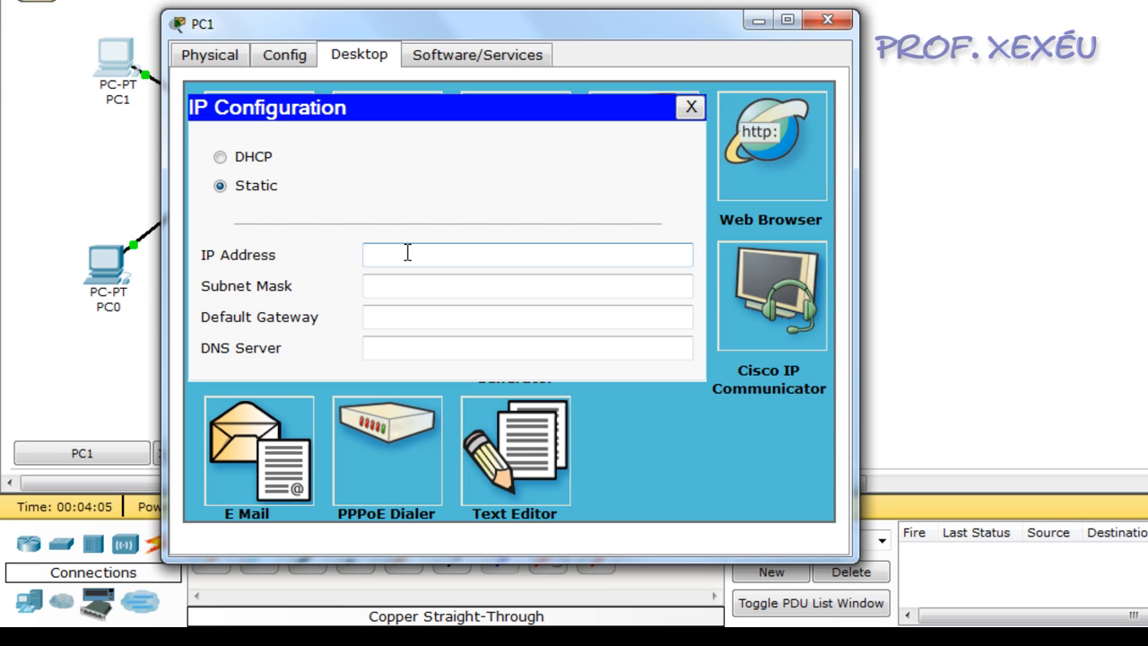
{"action": "left_click", "coordinate": [406, 252]}
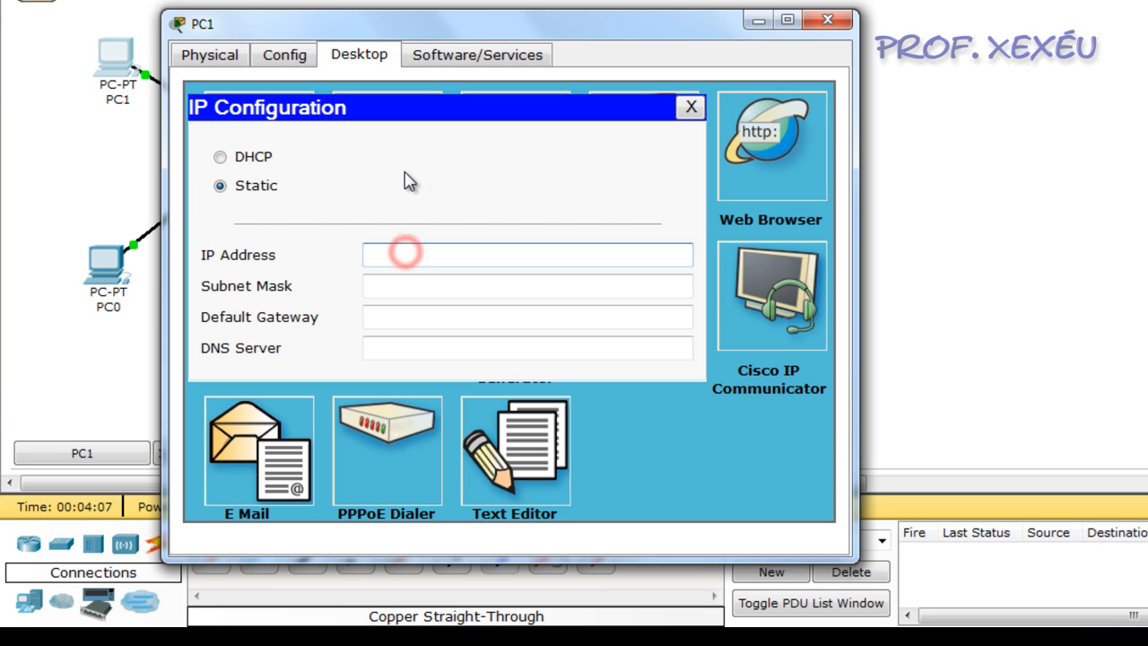
{"action": "type", "text": "192.168.0.1"}
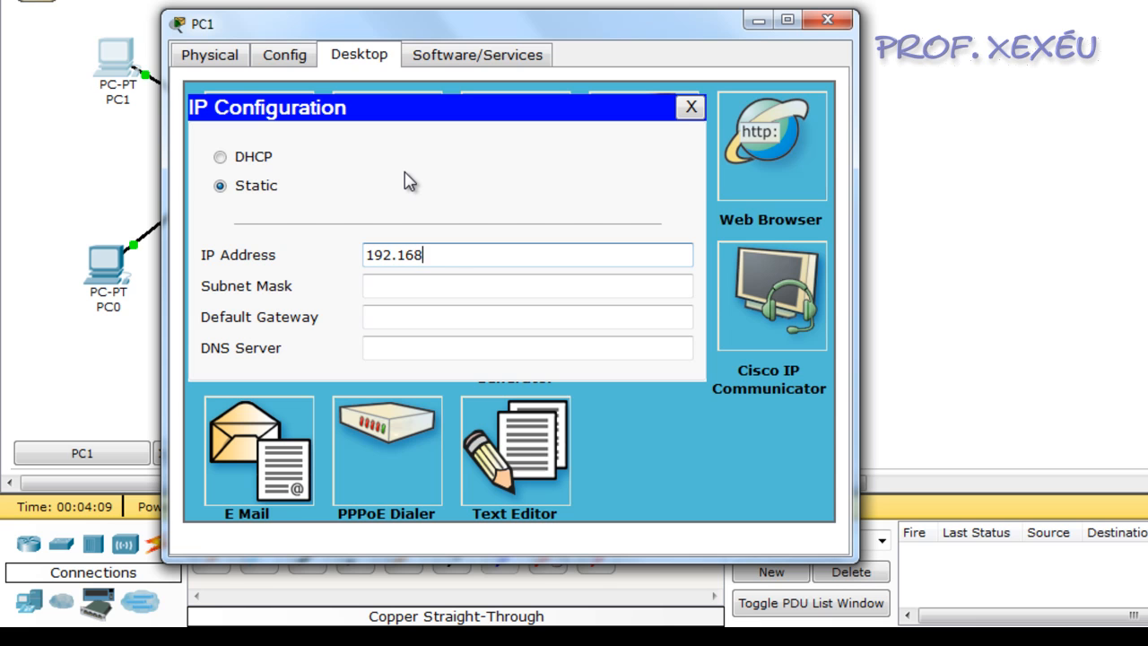
{"action": "key", "text": "Tab"}
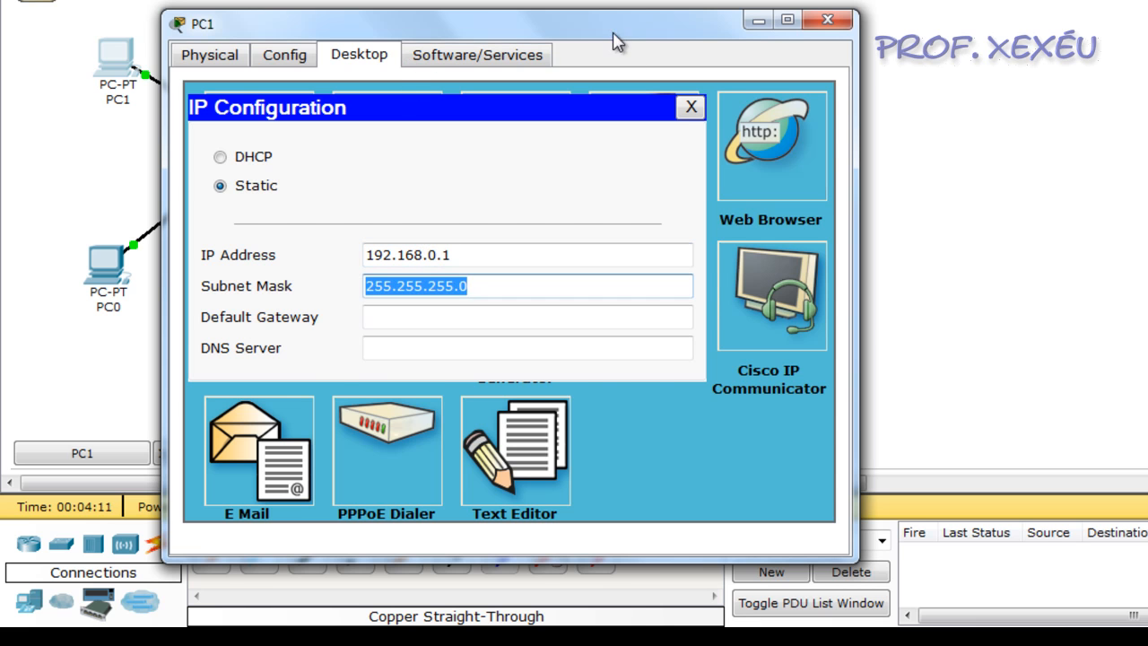
{"action": "left_click", "coordinate": [690, 108]}
{"action": "left_click", "coordinate": [828, 19]}
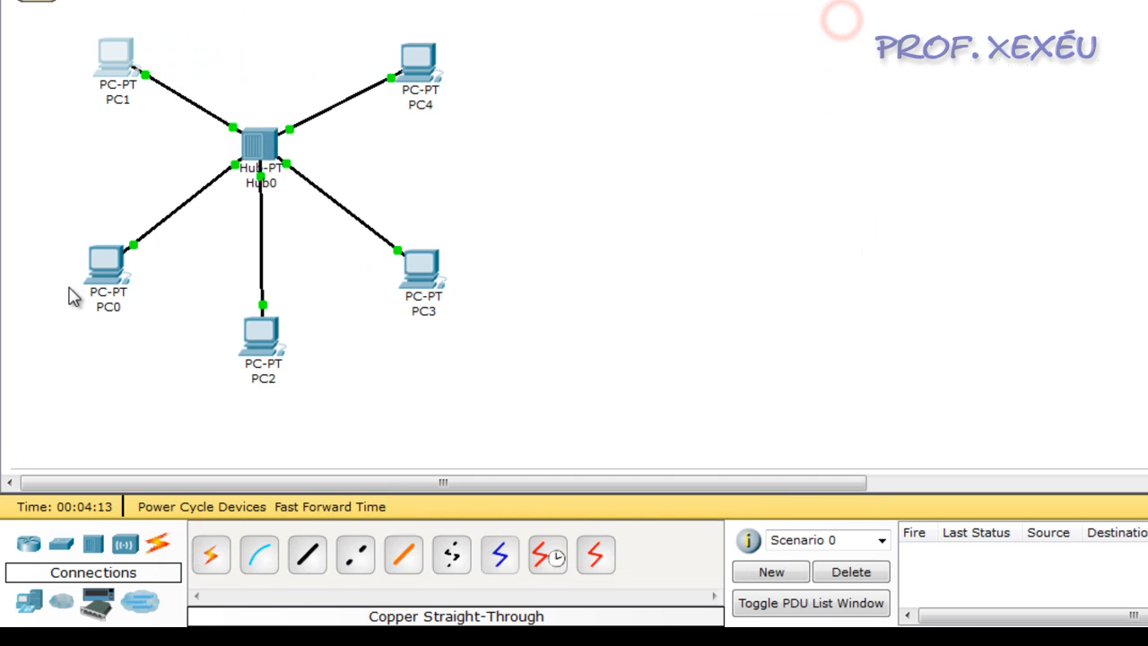
Give PC0 the static IP address 192.168.0.2 with the default subnet mask and close its window.
{"action": "left_click", "coordinate": [104, 261]}
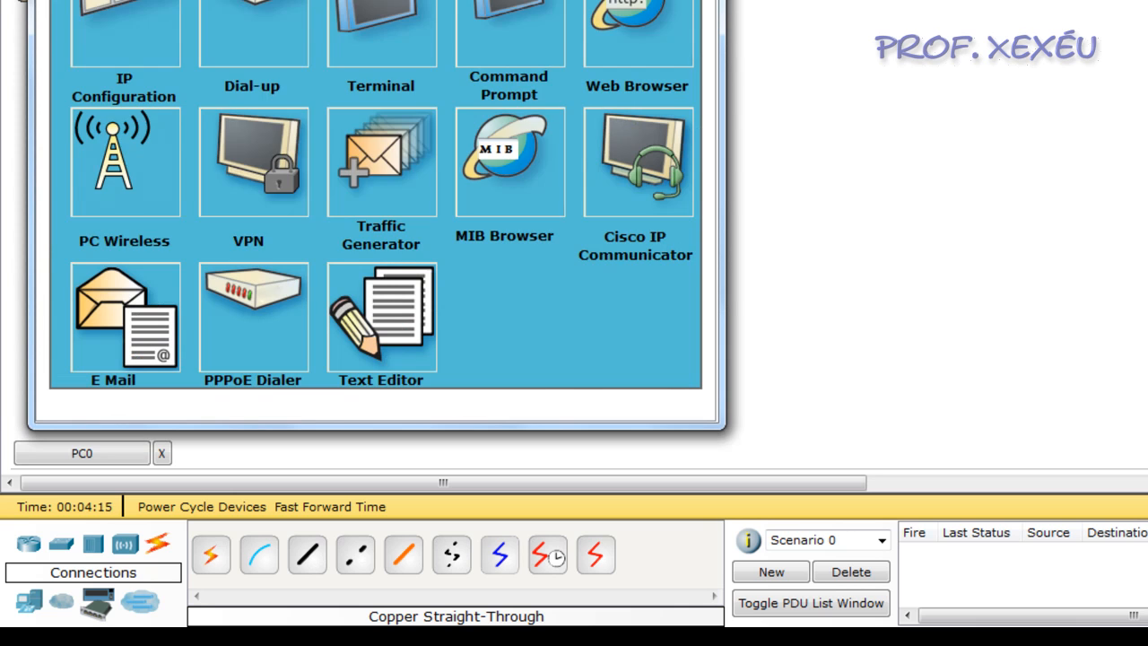
{"action": "left_click", "coordinate": [150, 11]}
{"action": "left_click", "coordinate": [251, 121]}
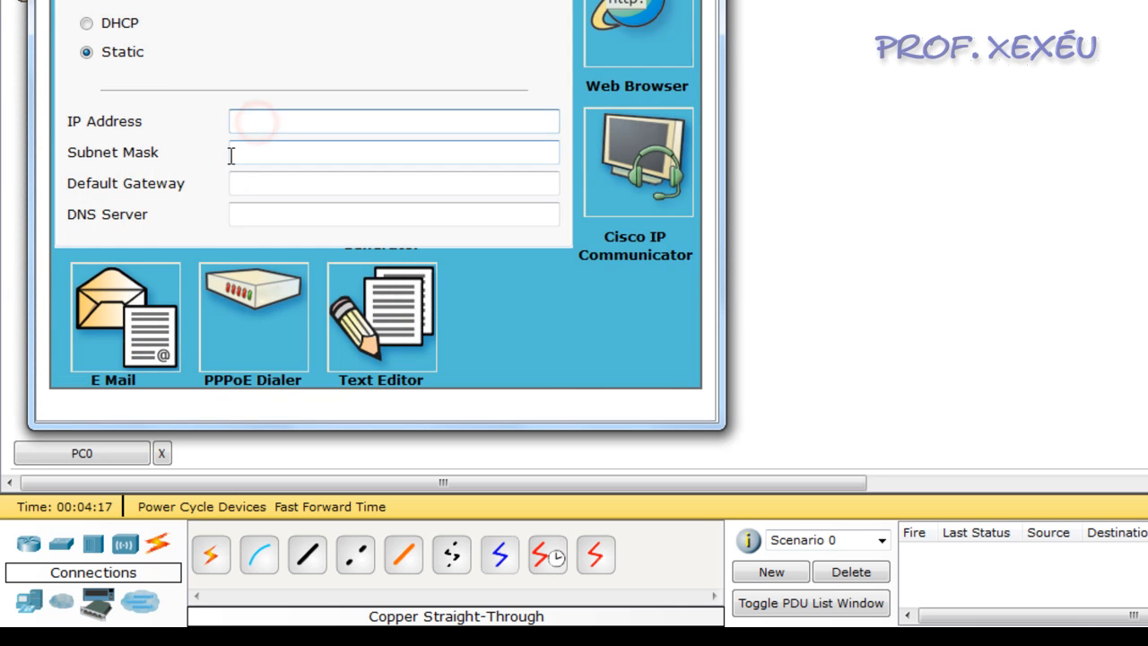
{"action": "type", "text": "192.168.0"}
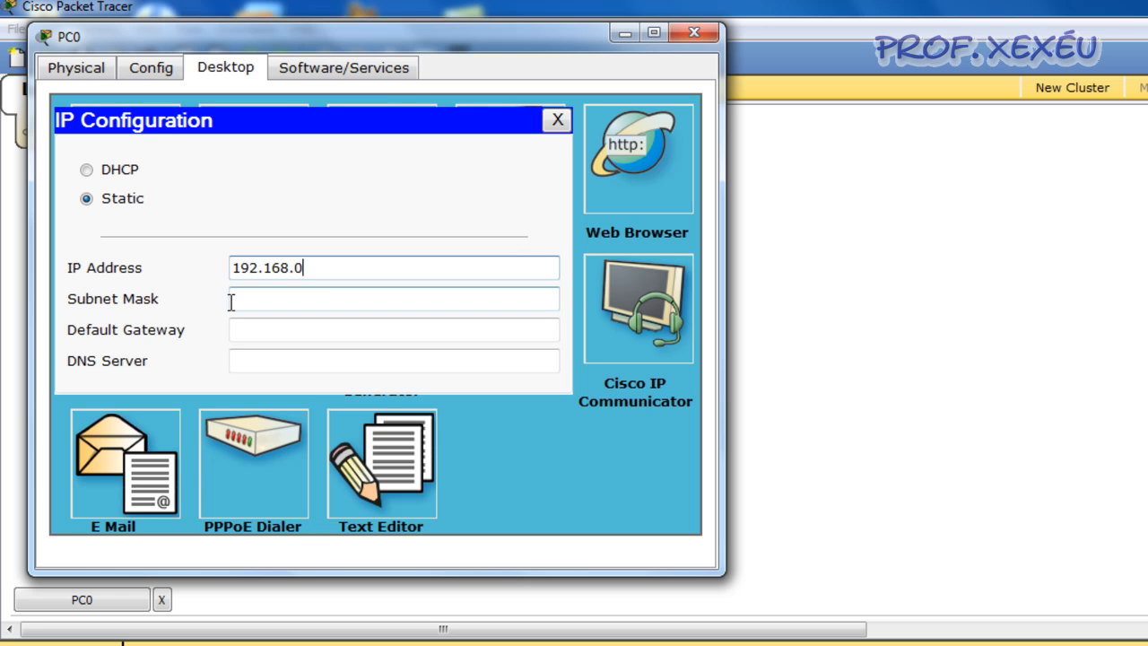
{"action": "type", "text": ".2"}
{"action": "left_click", "coordinate": [231, 301]}
{"action": "left_click", "coordinate": [557, 119]}
{"action": "left_click", "coordinate": [693, 33]}
Give PC2 the static IP address 192.168.0.3 with subnet mask 255.255.255.0 and close its window.
{"action": "left_click", "coordinate": [257, 478]}
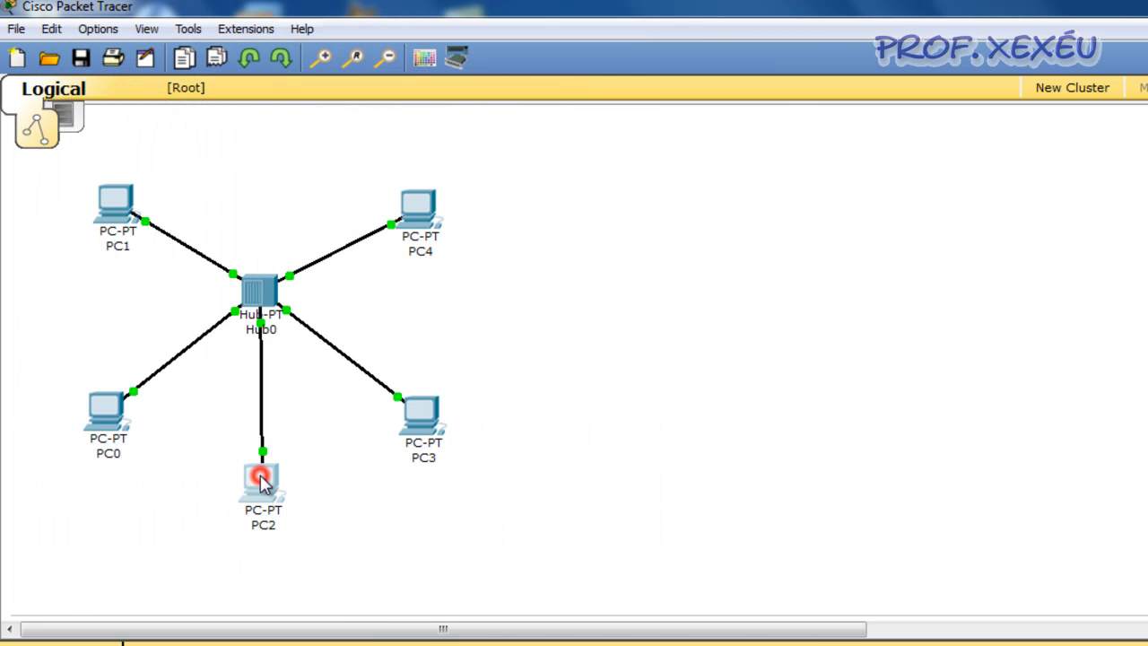
{"action": "left_click", "coordinate": [329, 147]}
{"action": "left_click", "coordinate": [218, 258]}
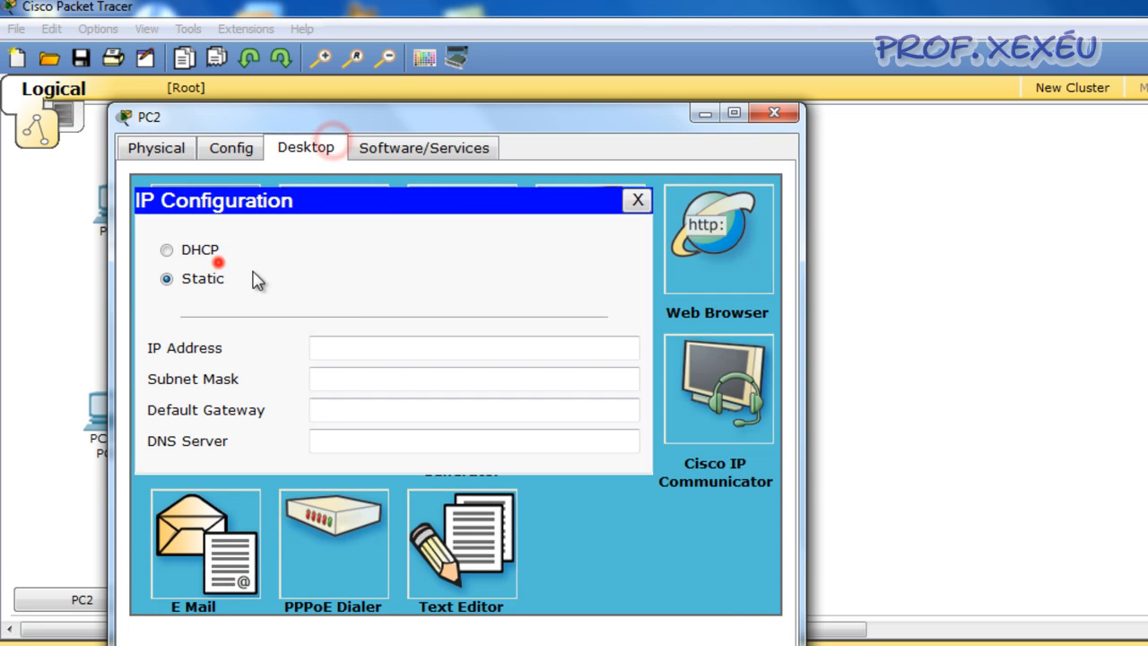
{"action": "left_click", "coordinate": [362, 348]}
{"action": "type", "text": "192.168.0.3"}
{"action": "key", "text": "Tab"}
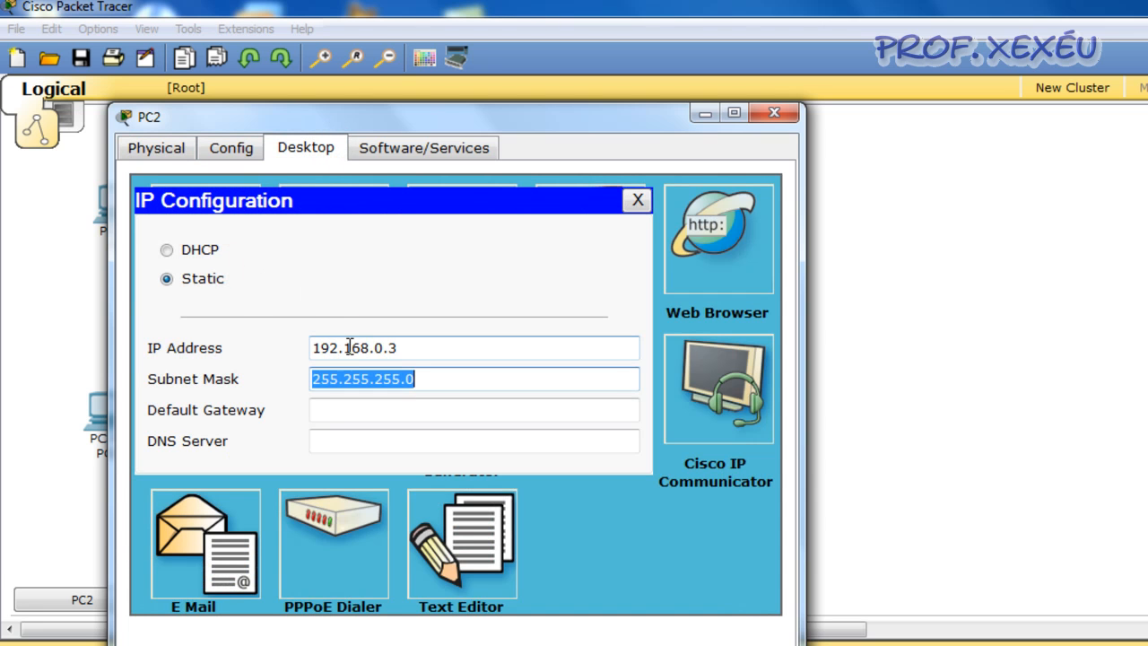
{"action": "left_click", "coordinate": [638, 201]}
{"action": "left_click", "coordinate": [769, 111]}
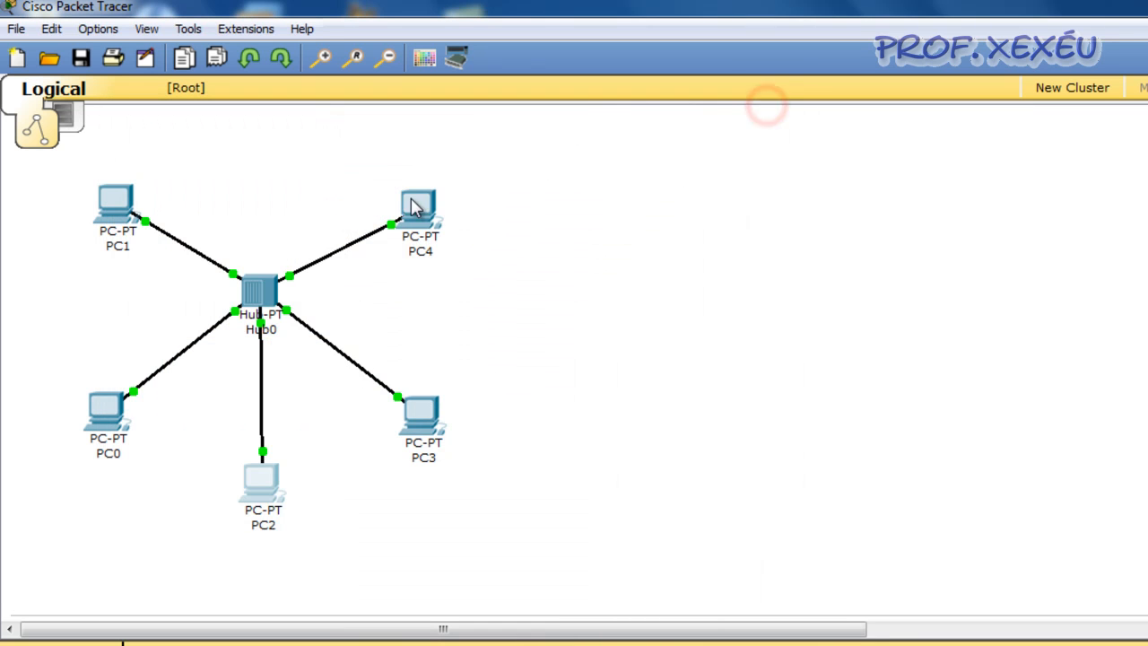
Give PC3 the static IP address 192.168.0.4 with the default subnet mask and close its window.
{"action": "left_click", "coordinate": [418, 418]}
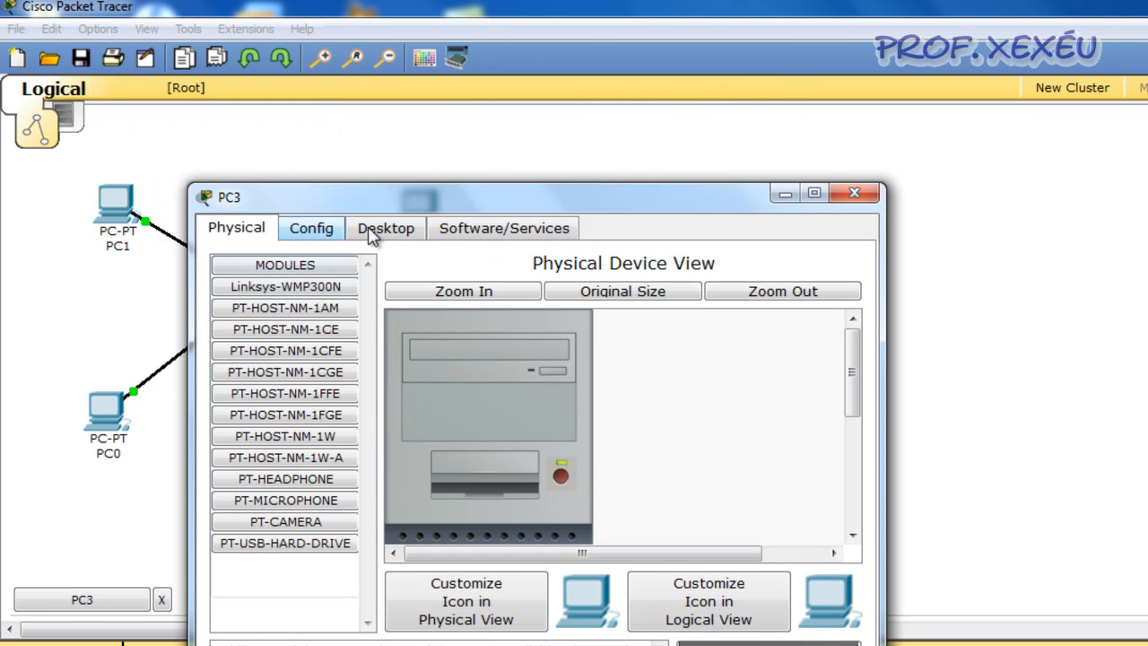
{"action": "left_click", "coordinate": [384, 230]}
{"action": "left_click", "coordinate": [287, 340]}
{"action": "left_click", "coordinate": [457, 473]}
{"action": "left_click", "coordinate": [449, 425]}
{"action": "type", "text": "192.168.0.4"}
{"action": "key", "text": "Tab"}
{"action": "left_click", "coordinate": [722, 281]}
{"action": "left_click", "coordinate": [856, 191]}
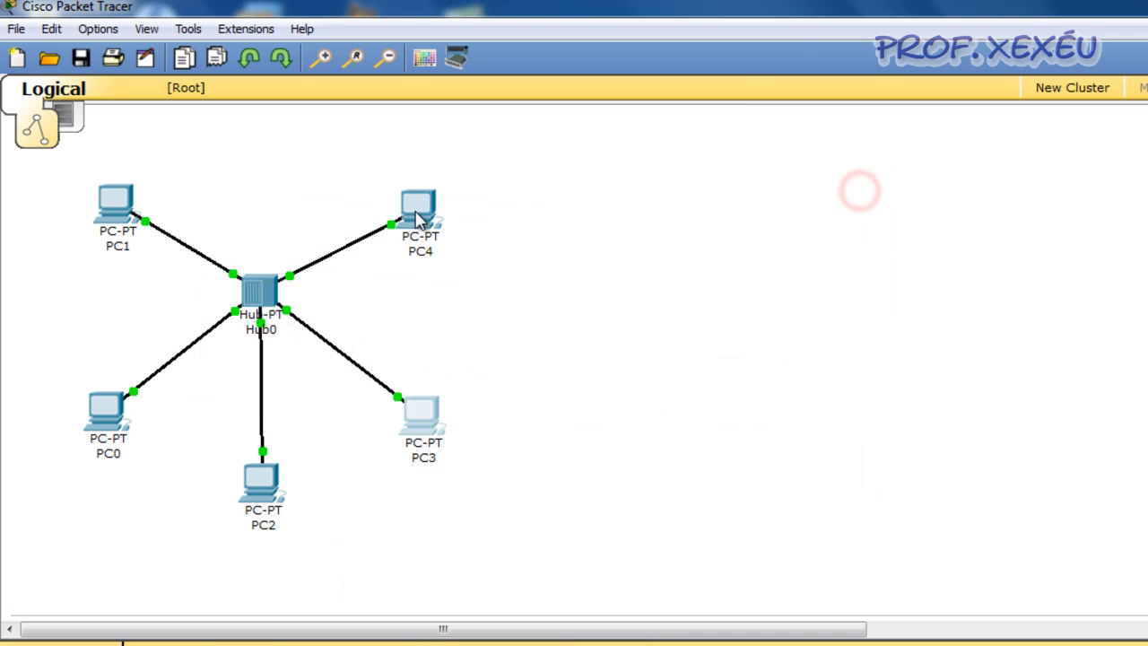
Give PC4 the static IP address 192.168.0.5 with subnet mask 255.255.255.0 and close its window.
{"action": "left_click", "coordinate": [413, 208]}
{"action": "left_click", "coordinate": [250, 95]}
{"action": "left_click", "coordinate": [141, 208]}
{"action": "left_click", "coordinate": [324, 299]}
{"action": "type", "text": "192.1"}
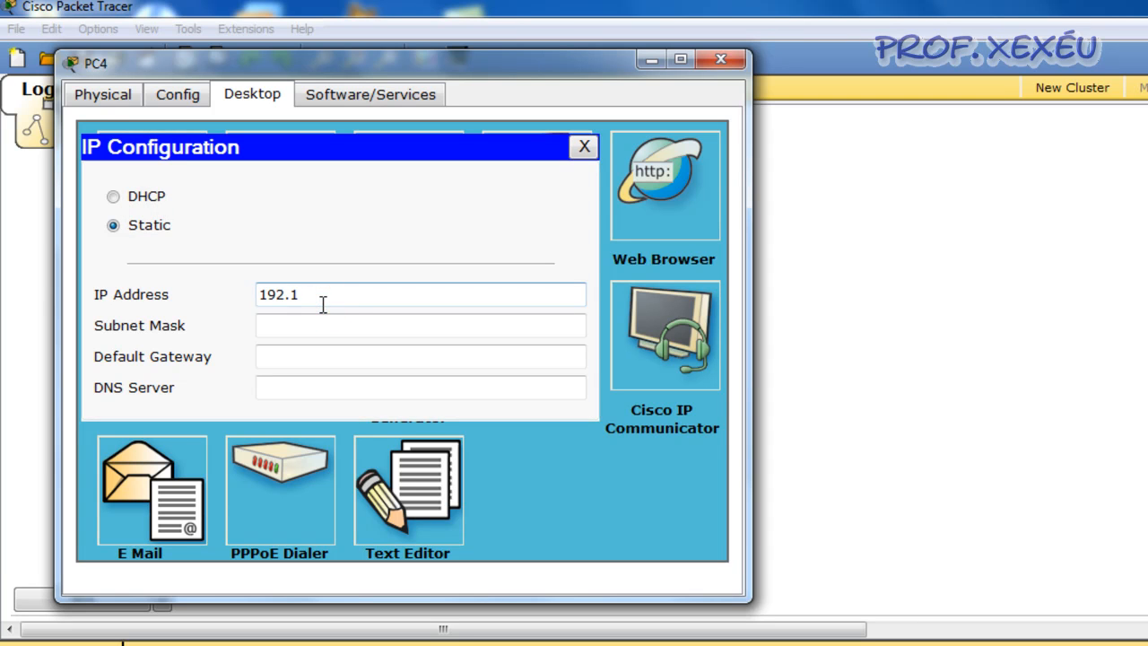
{"action": "type", "text": "68.0.5"}
{"action": "key", "text": "Tab"}
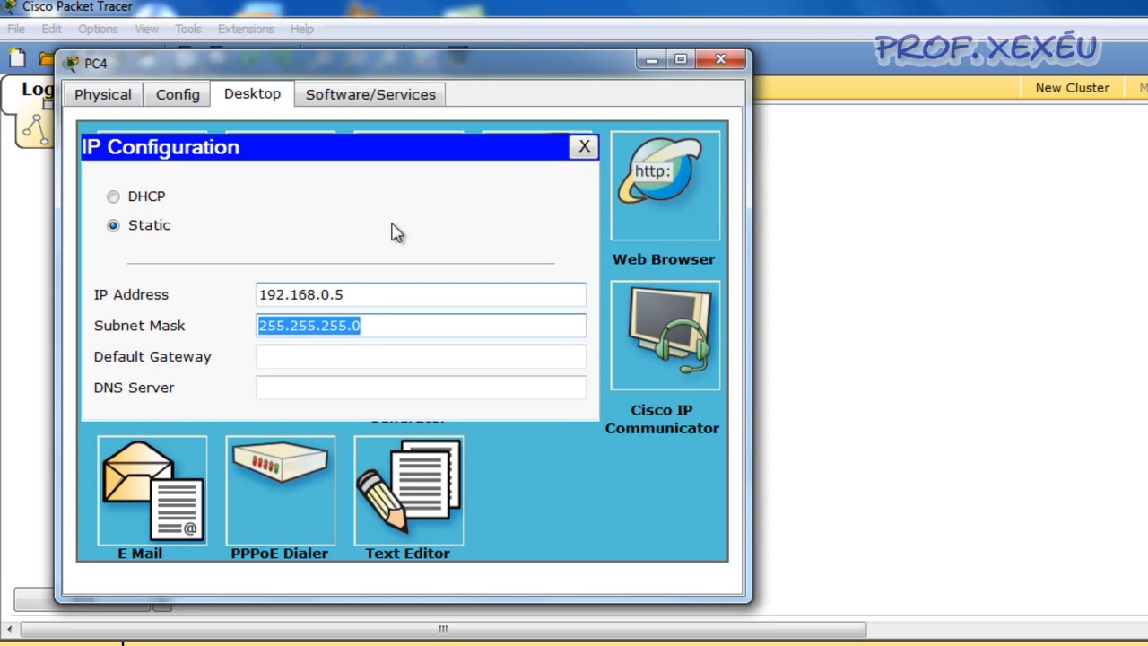
{"action": "left_click", "coordinate": [584, 146]}
{"action": "left_click", "coordinate": [715, 61]}
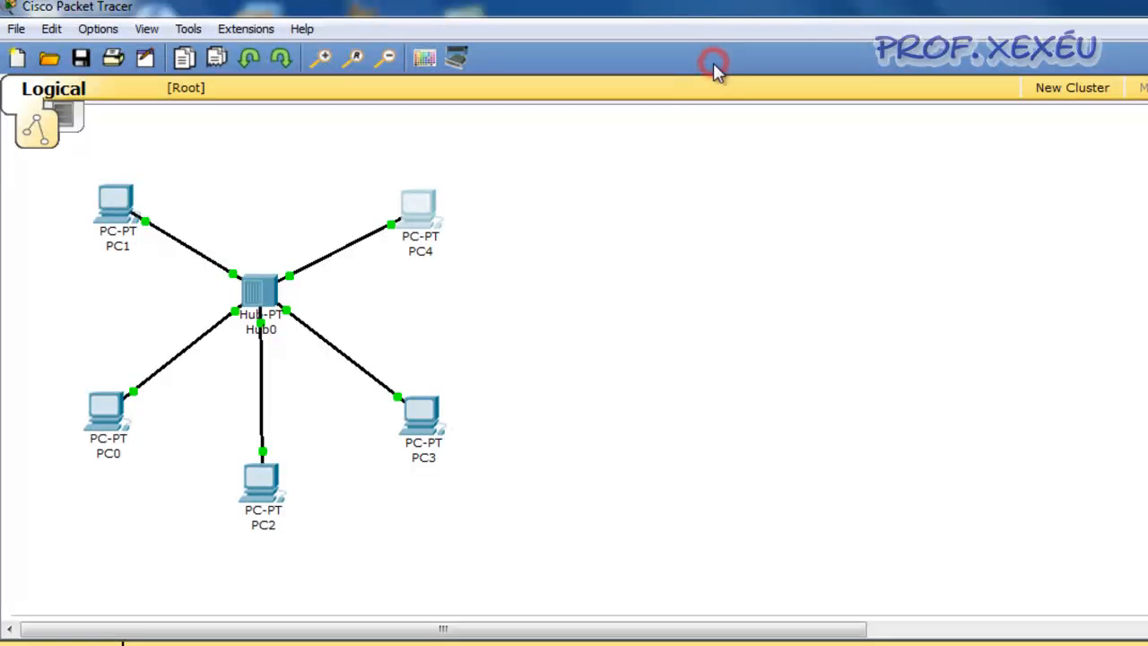
{"action": "left_click", "coordinate": [707, 310]}
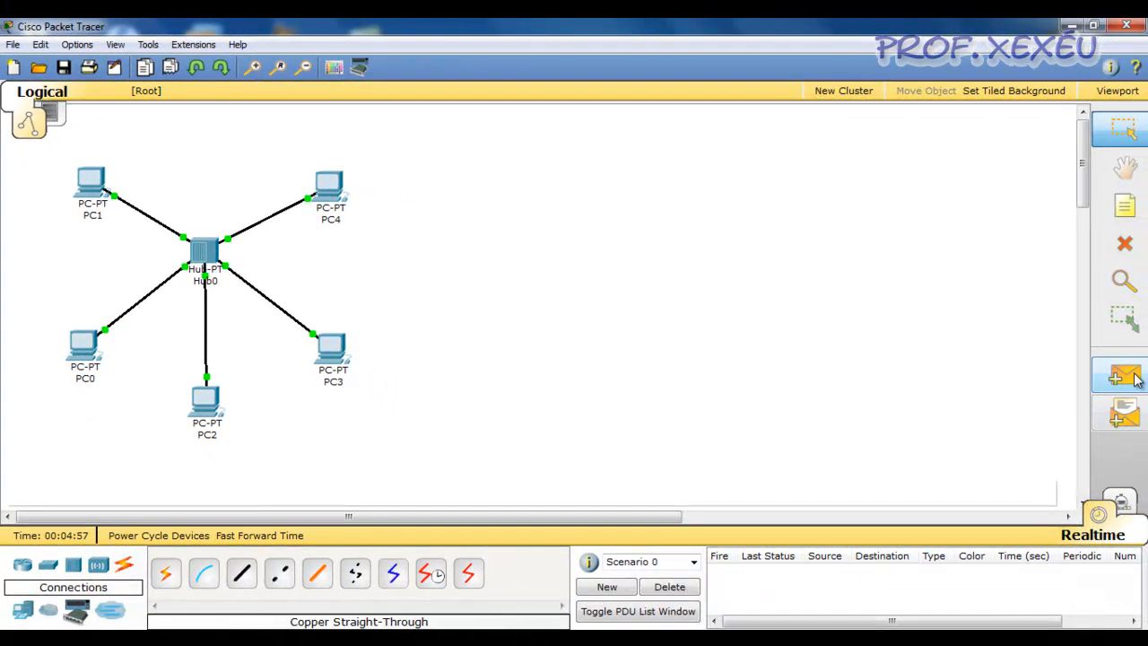
Test PC1's connectivity with simple PDUs to PC0, PC2 and PC3, and clear the scenario's PDU list.
{"action": "left_click", "coordinate": [1135, 379]}
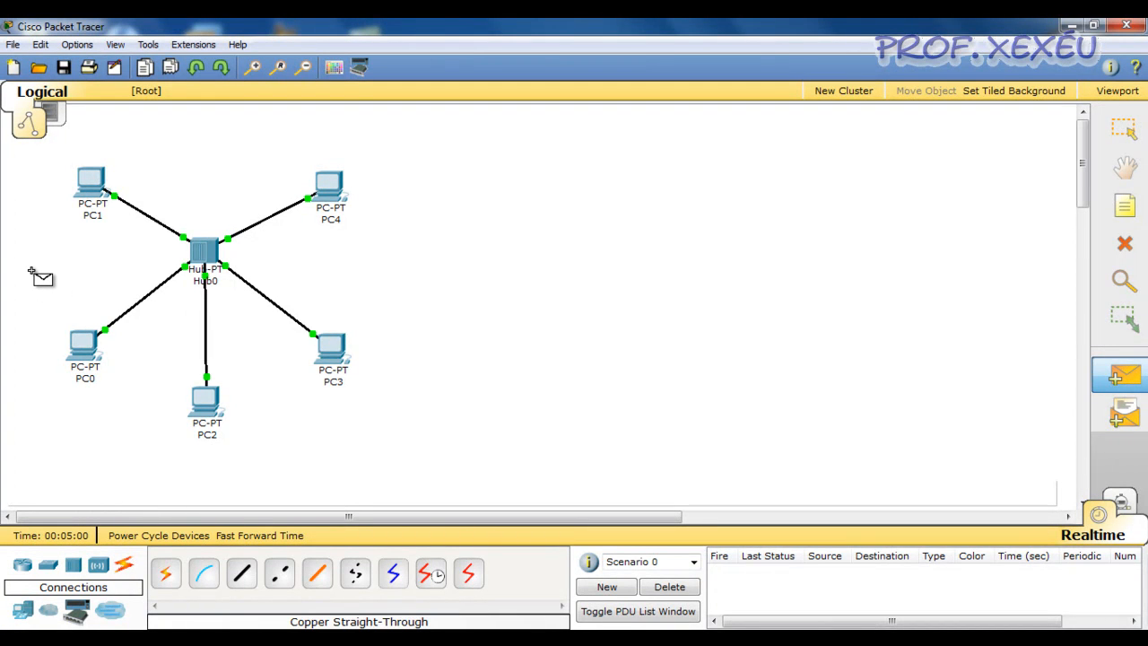
{"action": "left_click", "coordinate": [93, 182]}
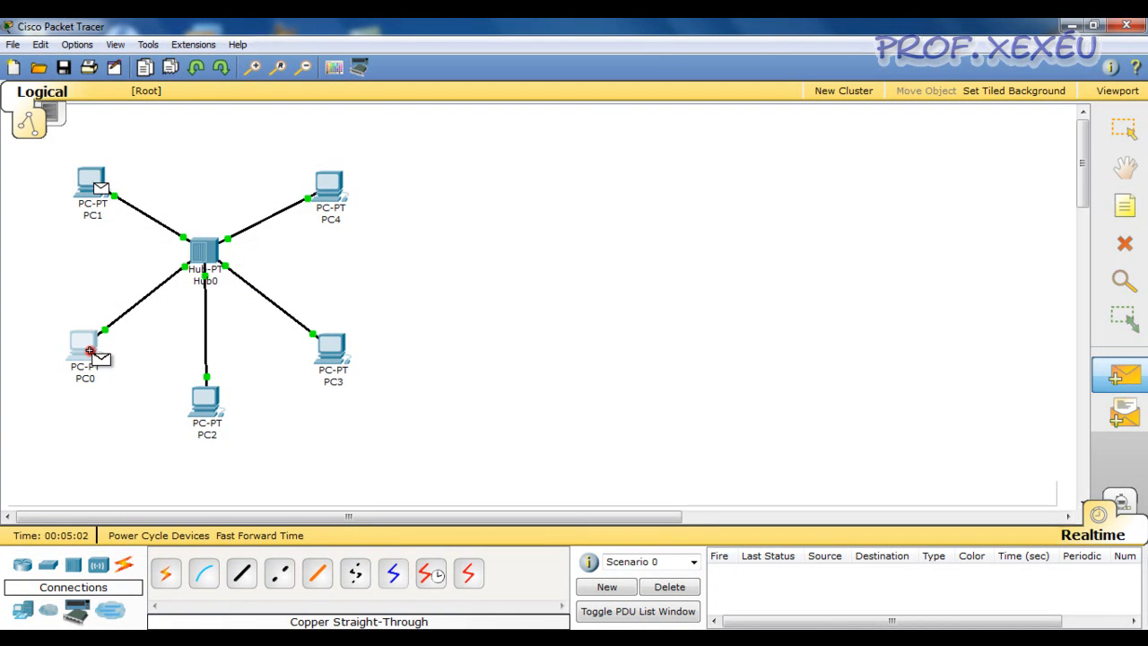
{"action": "left_click", "coordinate": [90, 351]}
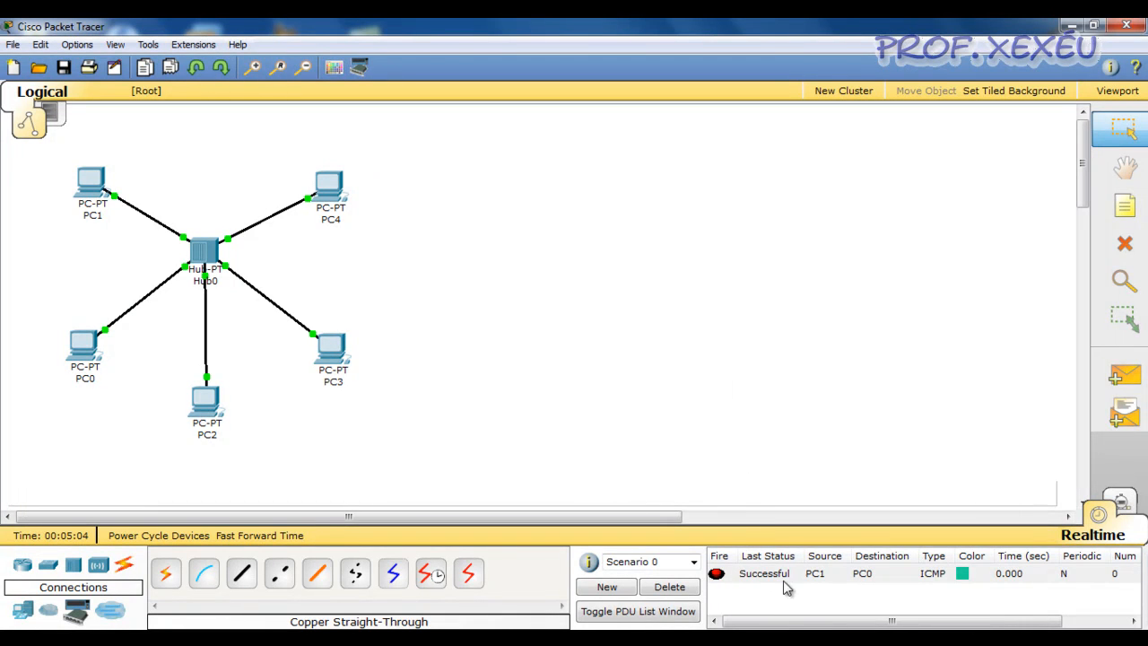
{"action": "left_click", "coordinate": [1121, 375]}
{"action": "left_click", "coordinate": [92, 183]}
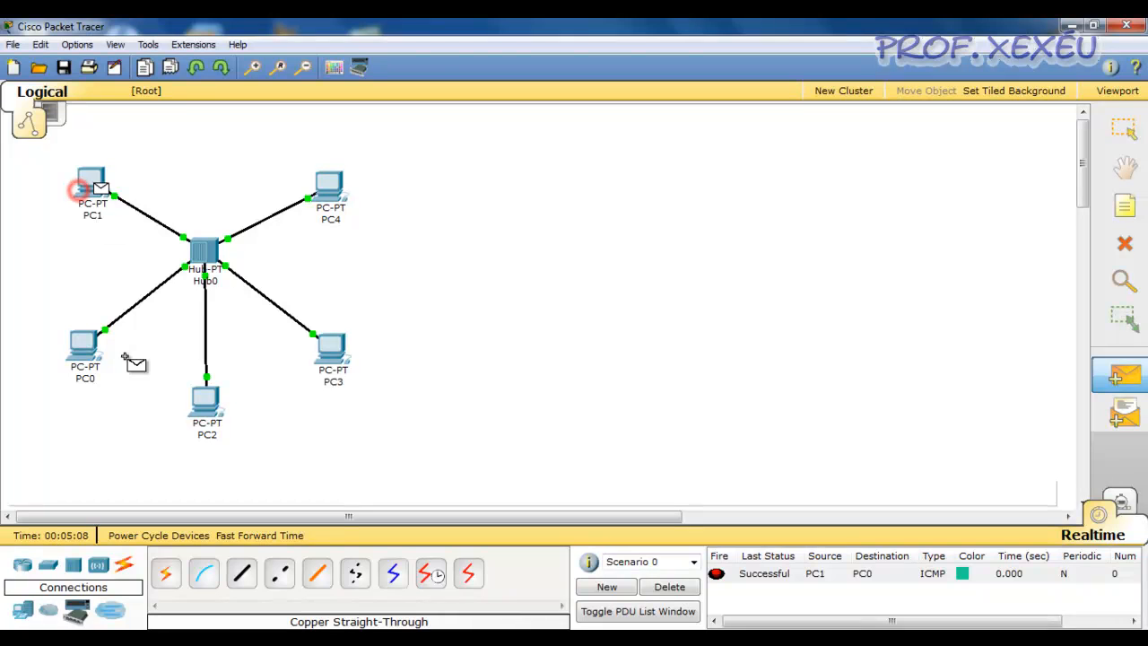
{"action": "left_click", "coordinate": [206, 402]}
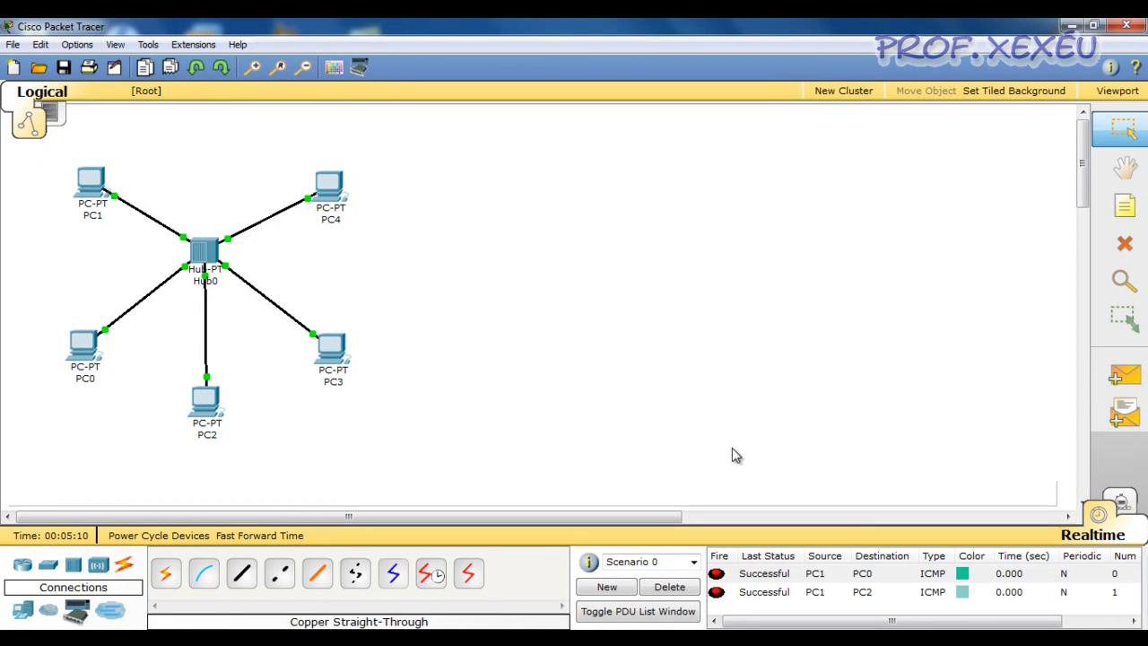
{"action": "left_click", "coordinate": [1121, 375]}
{"action": "left_click", "coordinate": [91, 183]}
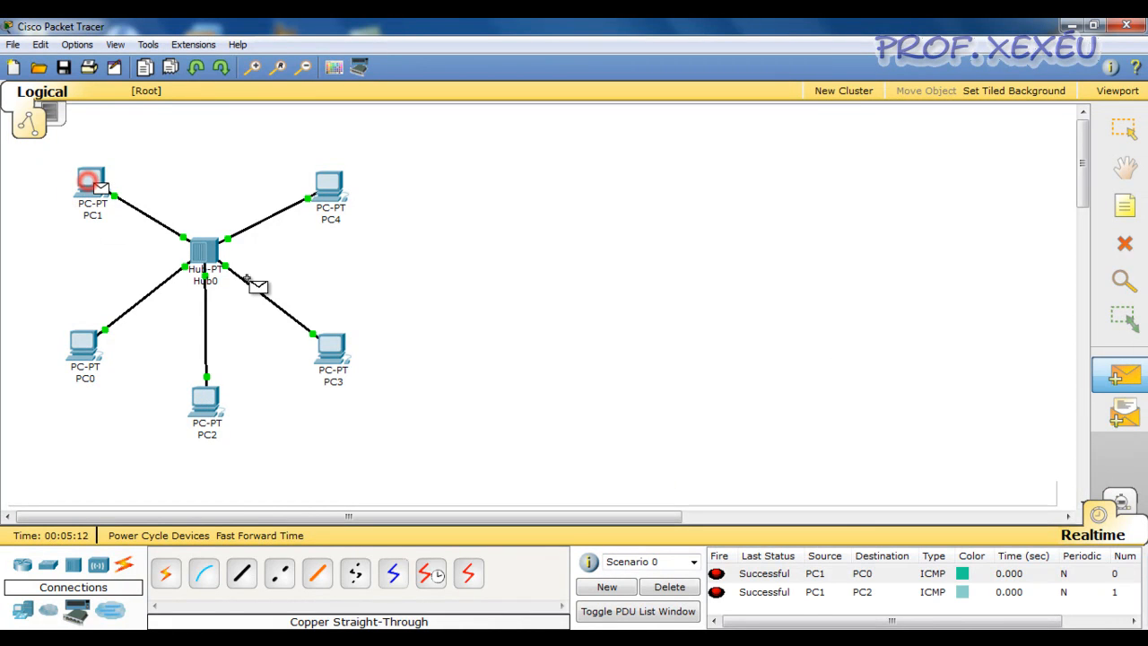
{"action": "left_click", "coordinate": [328, 345]}
{"action": "left_click", "coordinate": [687, 591]}
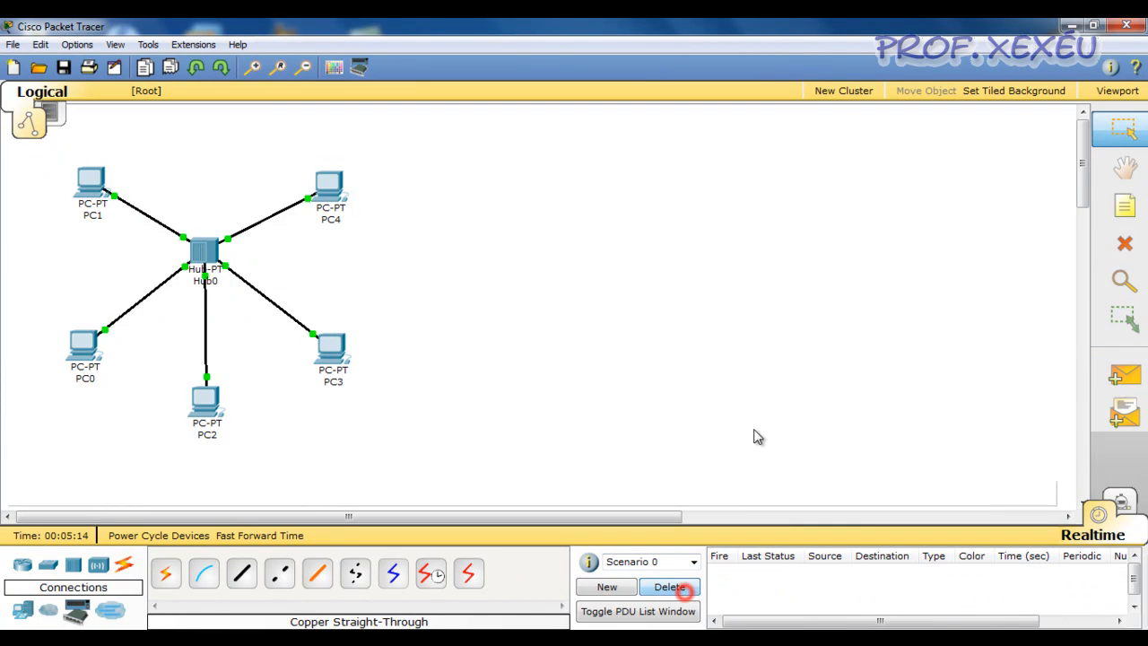
Test the connection from PC4 to PC0 with a simple PDU and delete it from the scenario.
{"action": "left_click", "coordinate": [1123, 375]}
{"action": "left_click", "coordinate": [325, 189]}
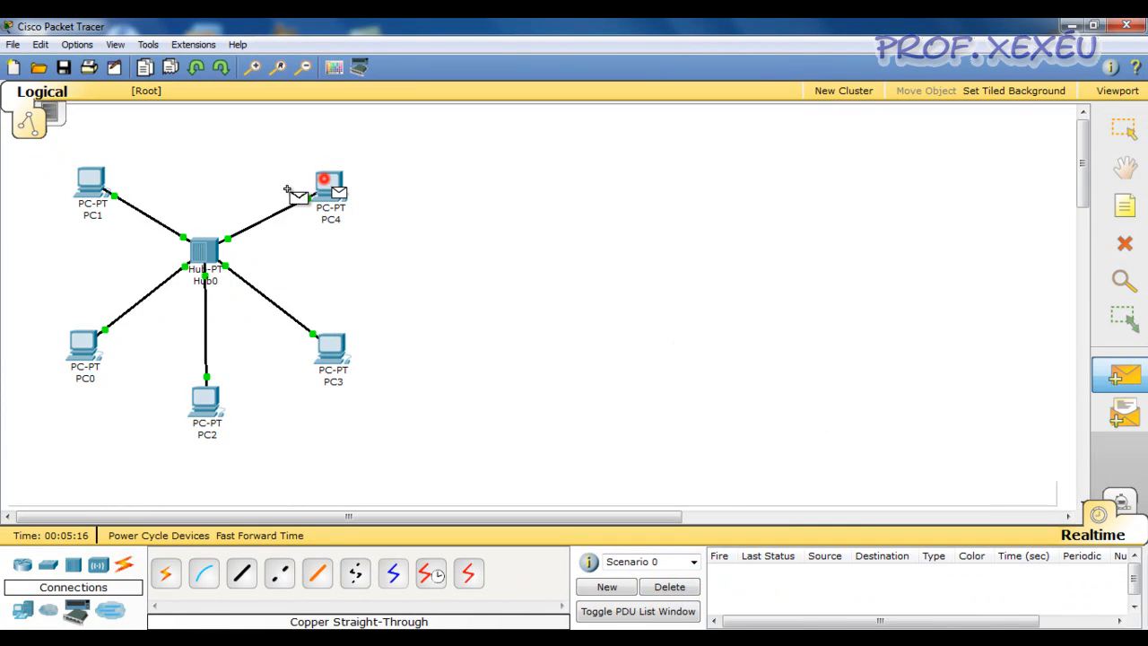
{"action": "left_click", "coordinate": [85, 342]}
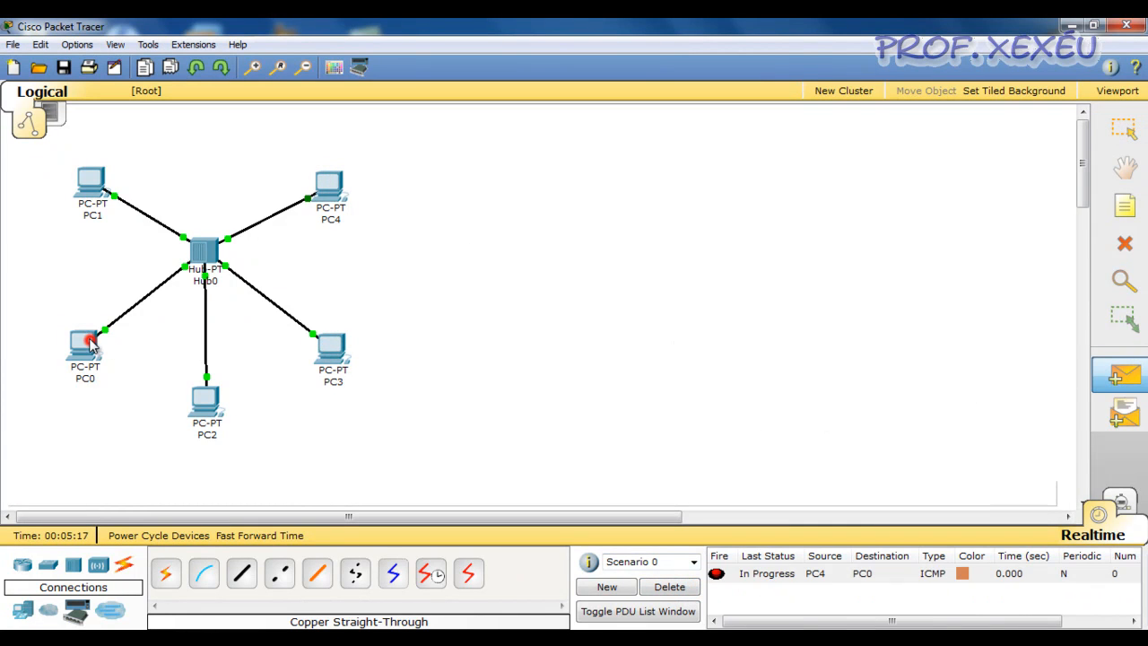
{"action": "left_click", "coordinate": [673, 588]}
Test the link between PC1 and PC0 with a simple PDU in each direction and clear the PDU list.
{"action": "left_click", "coordinate": [1122, 375]}
{"action": "left_click", "coordinate": [91, 182]}
{"action": "left_click", "coordinate": [83, 345]}
{"action": "left_click", "coordinate": [1123, 374]}
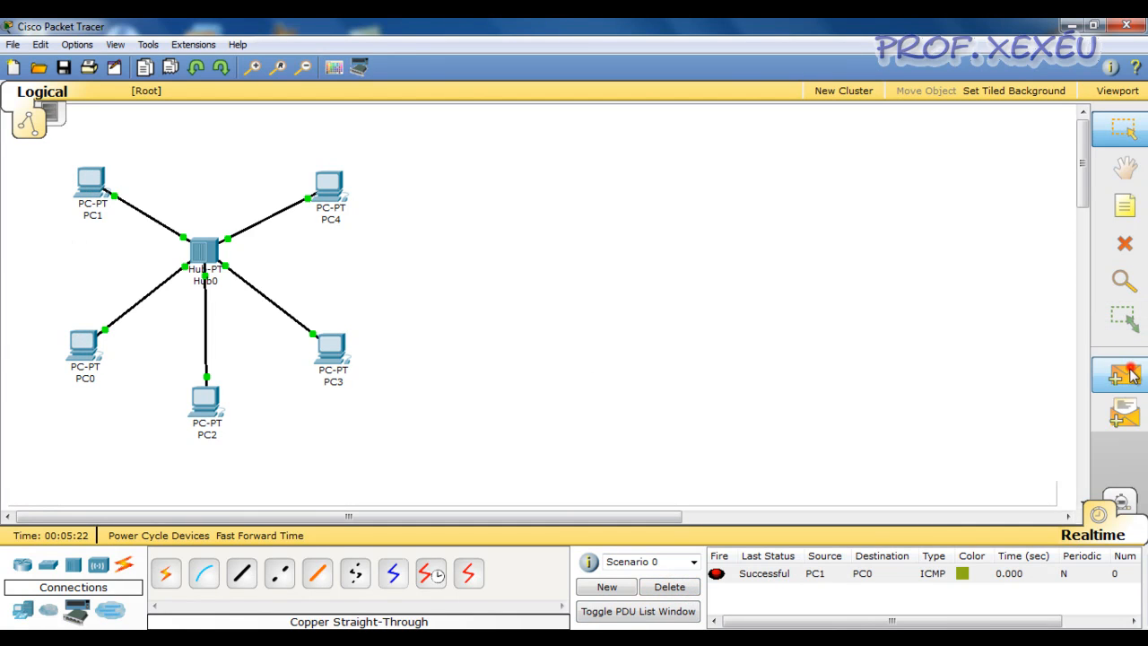
{"action": "left_click", "coordinate": [84, 343]}
{"action": "left_click", "coordinate": [91, 182]}
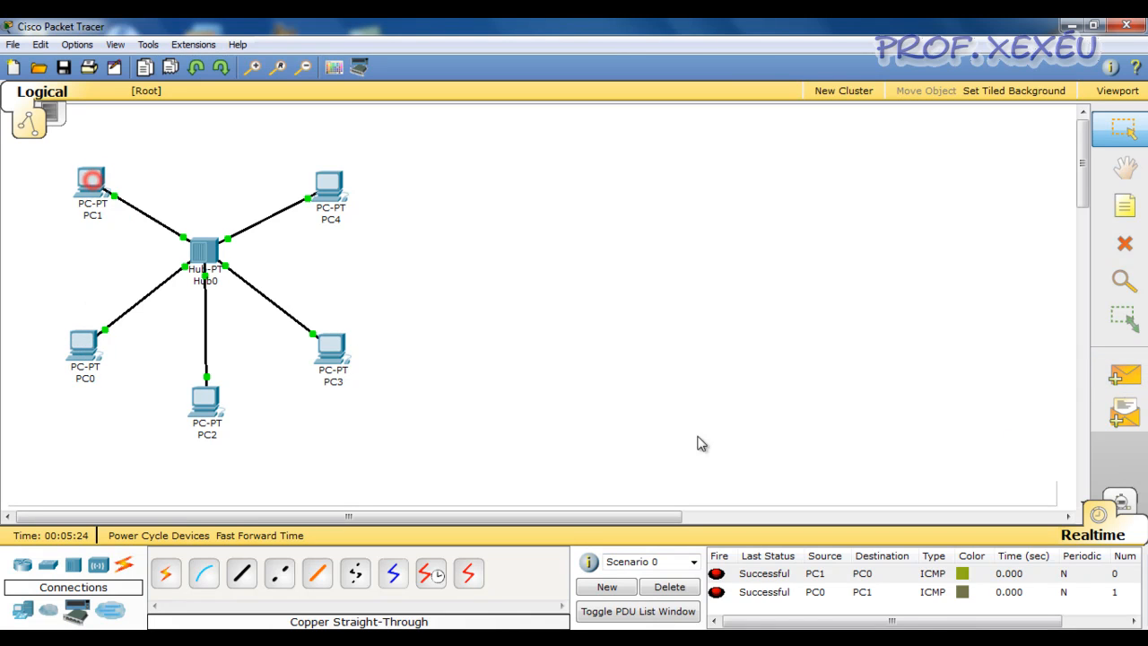
{"action": "left_click", "coordinate": [669, 586]}
Test the link between PC4 and PC3 with a simple PDU in each direction and clear the PDU list.
{"action": "left_click", "coordinate": [1128, 366]}
{"action": "left_click", "coordinate": [328, 184]}
{"action": "left_click", "coordinate": [339, 350]}
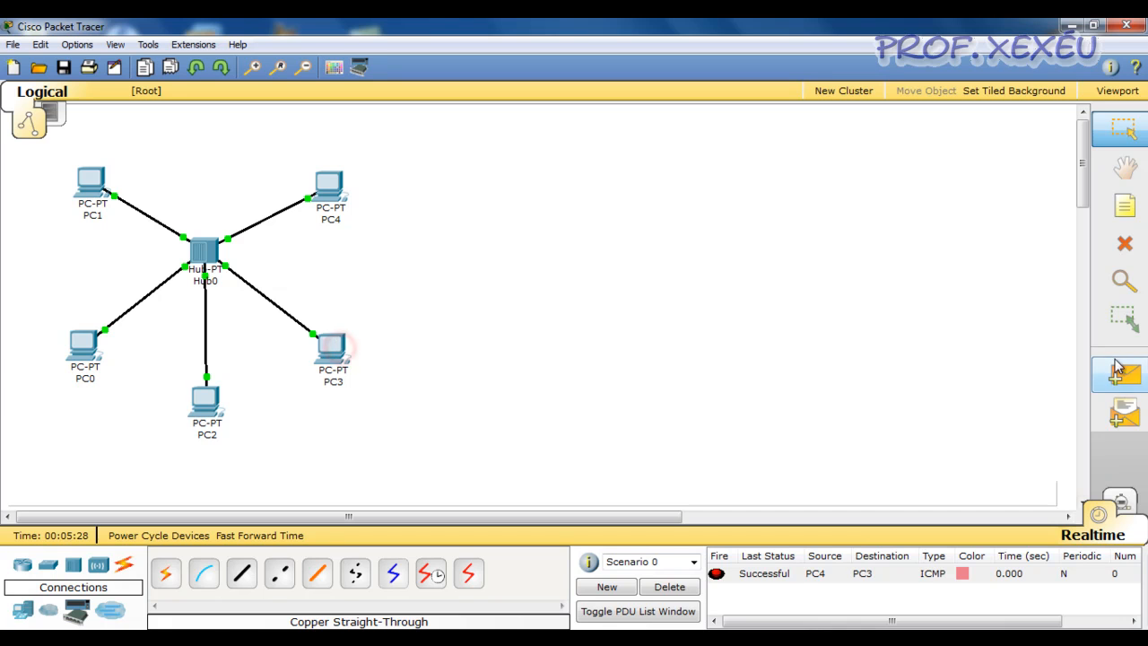
{"action": "left_click", "coordinate": [329, 342]}
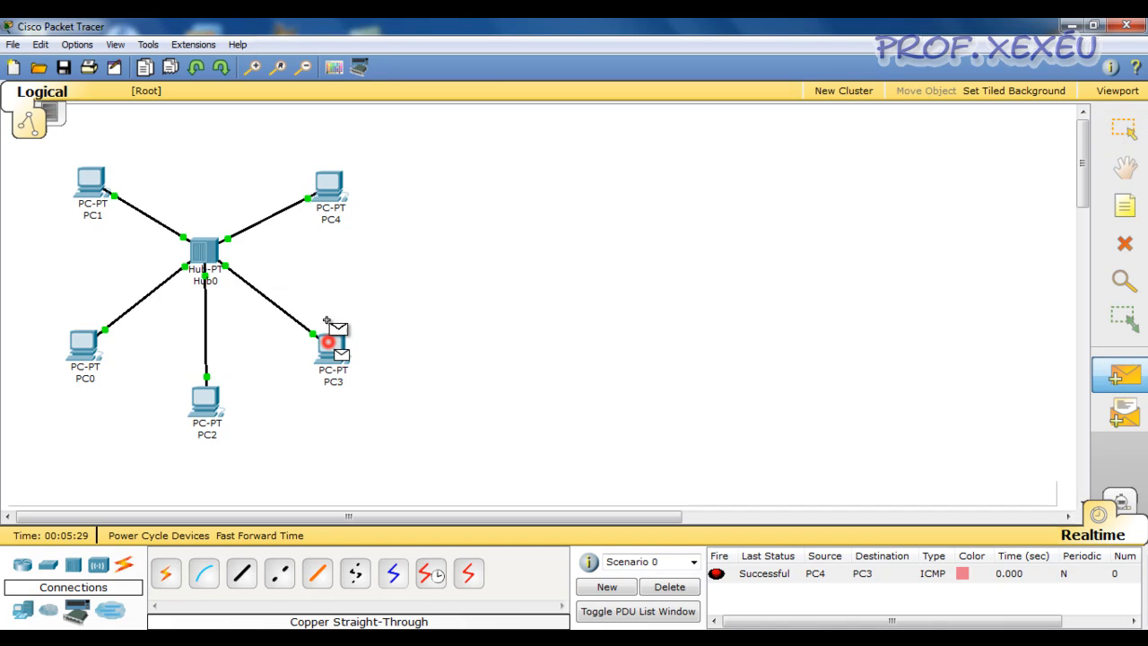
{"action": "left_click", "coordinate": [328, 185]}
{"action": "left_click", "coordinate": [670, 587]}
{"action": "left_click", "coordinate": [471, 380]}
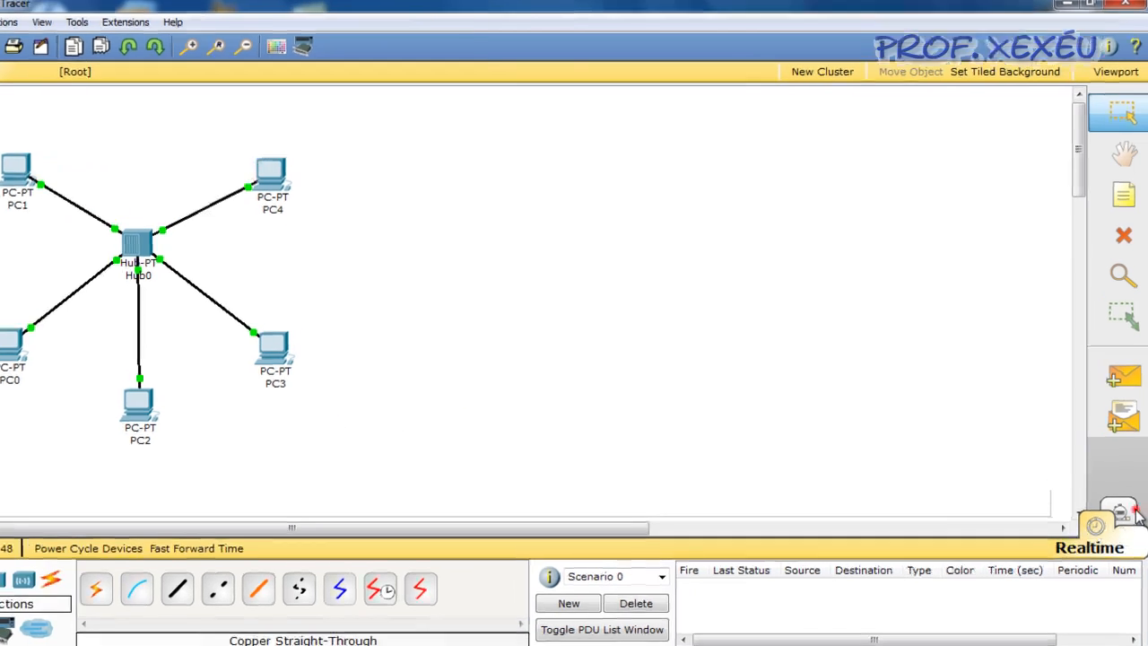
Switch to Simulation mode and filter the event list to show only ICMP events.
{"action": "left_click", "coordinate": [1119, 501]}
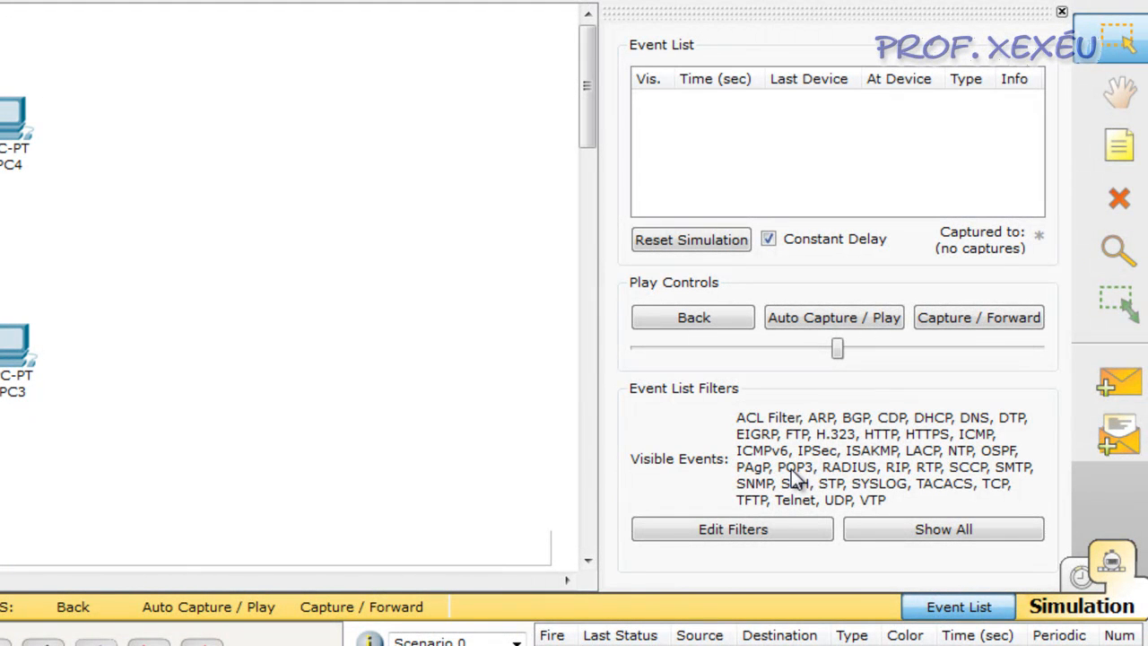
{"action": "left_click", "coordinate": [796, 527]}
{"action": "left_click", "coordinate": [1033, 460]}
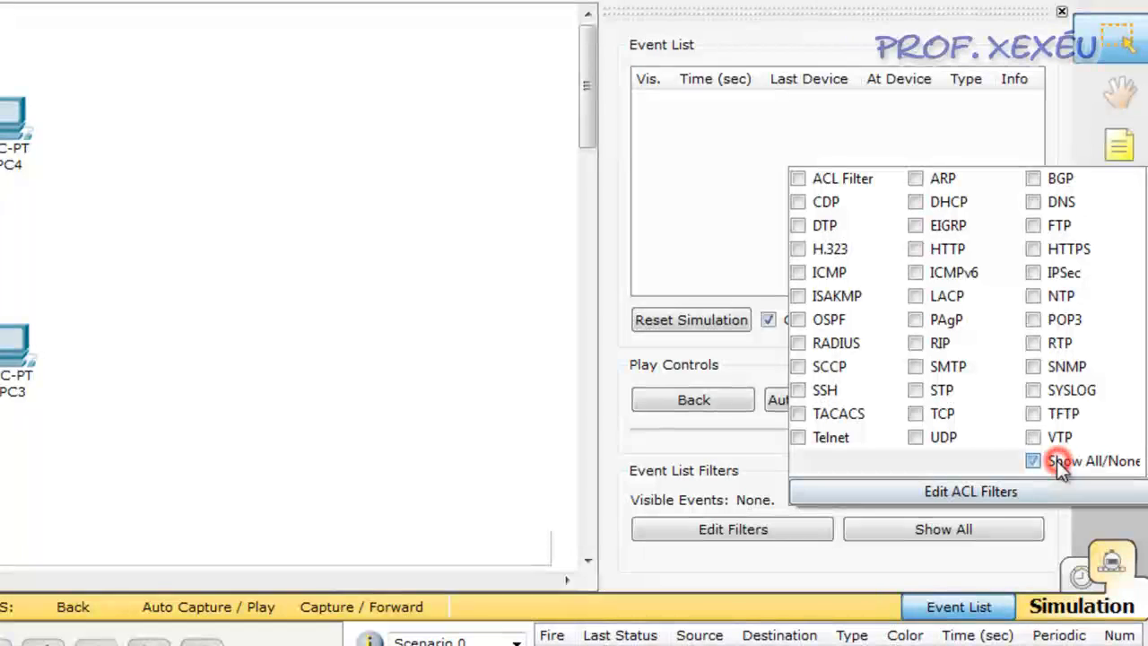
{"action": "left_click", "coordinate": [830, 279]}
{"action": "left_click", "coordinate": [725, 469]}
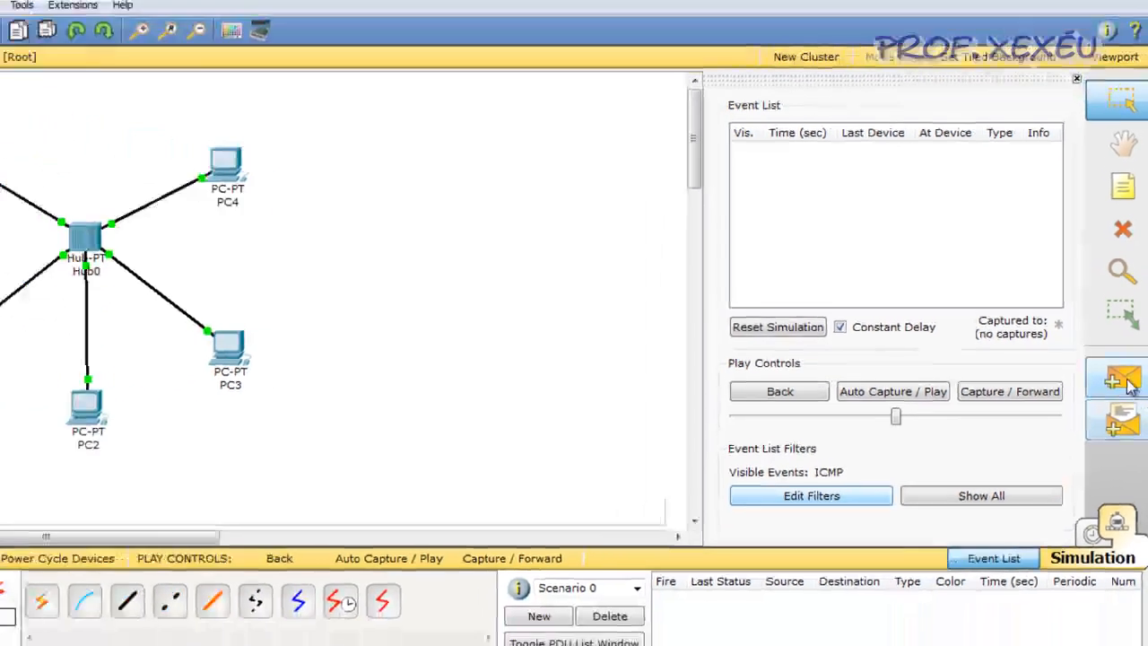
Simulate a simple PDU from PC1 to PC0, capture its travel through the hub event by event, and delete the scenario's PDU.
{"action": "left_click", "coordinate": [1129, 382]}
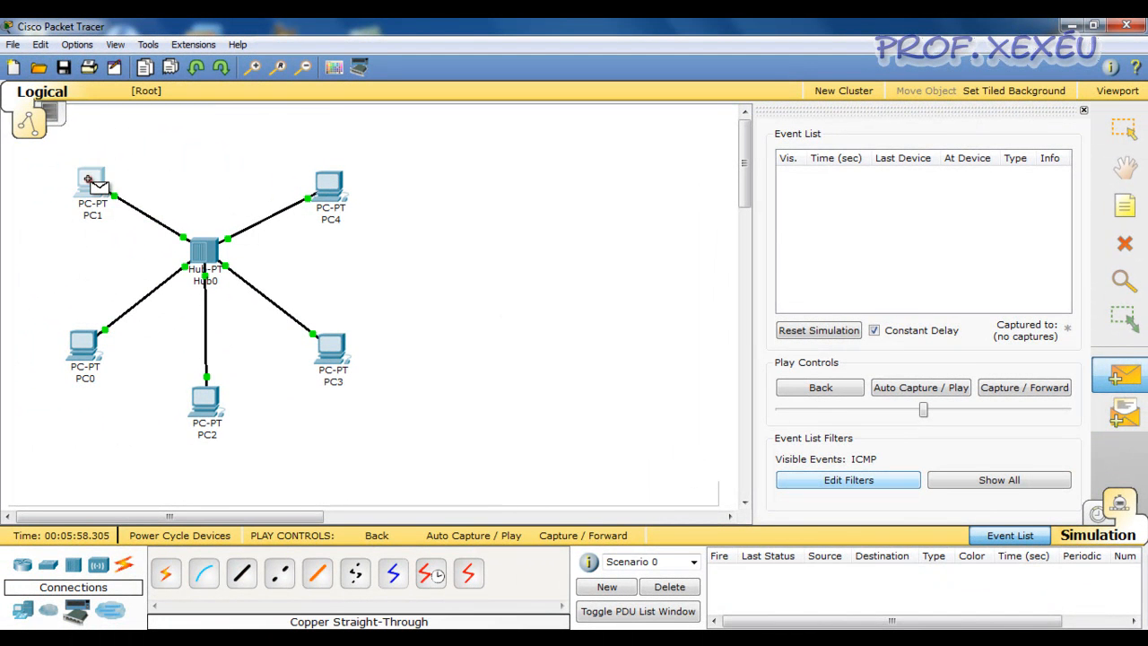
{"action": "left_click", "coordinate": [89, 180]}
{"action": "left_click", "coordinate": [86, 344]}
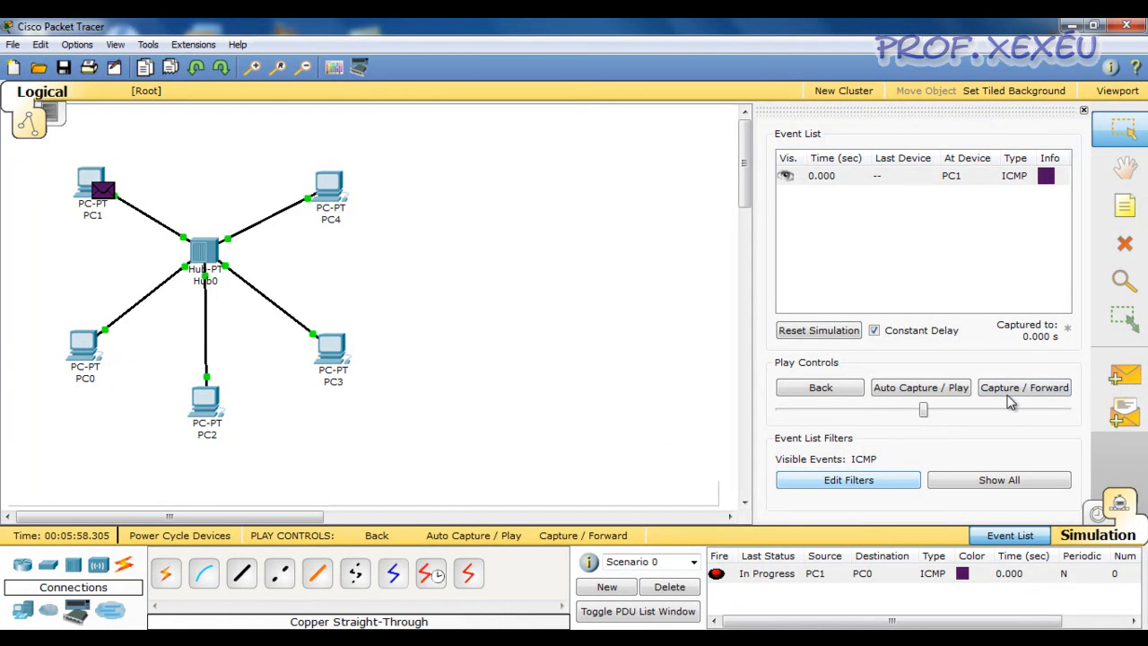
{"action": "left_click", "coordinate": [1011, 396]}
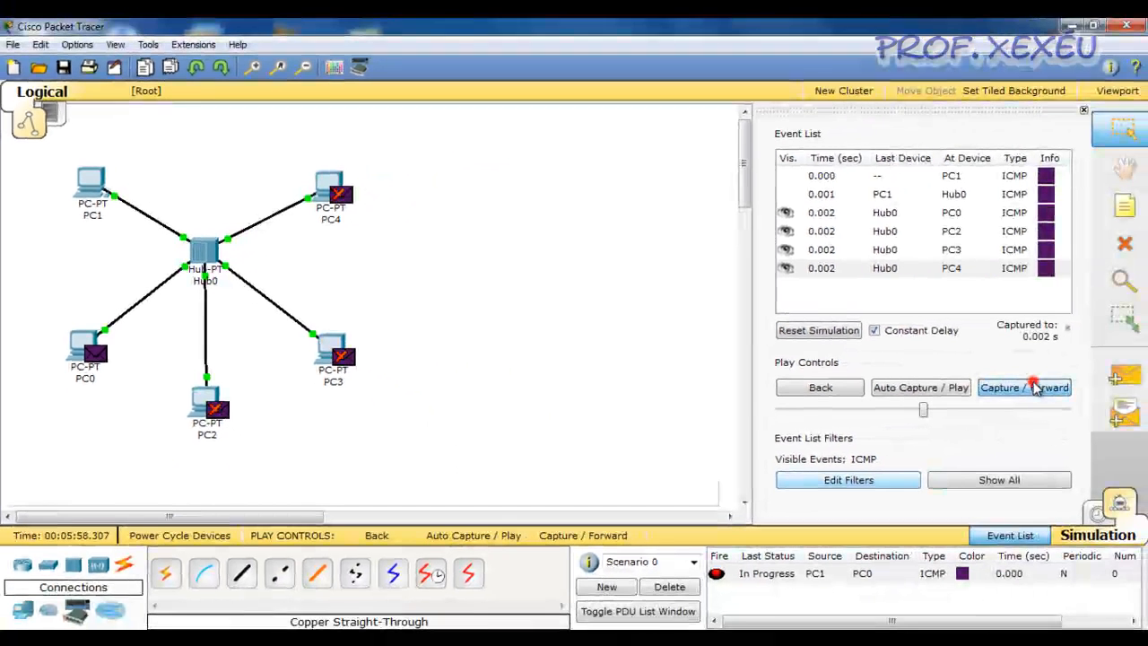
{"action": "left_click", "coordinate": [1031, 387]}
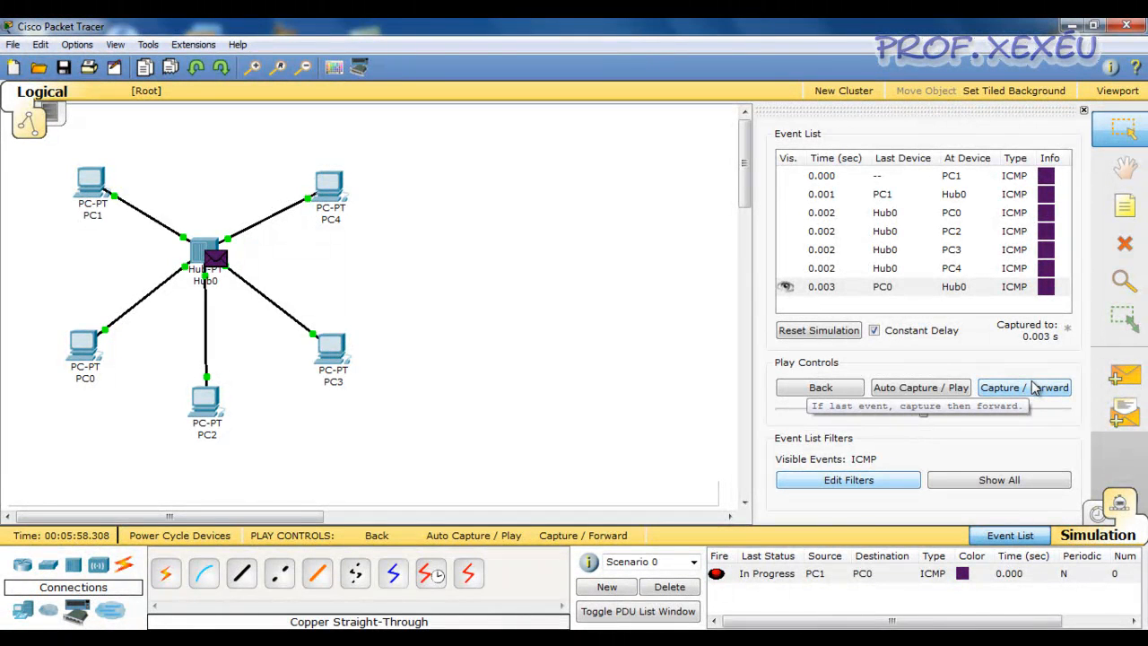
{"action": "left_click", "coordinate": [1033, 388]}
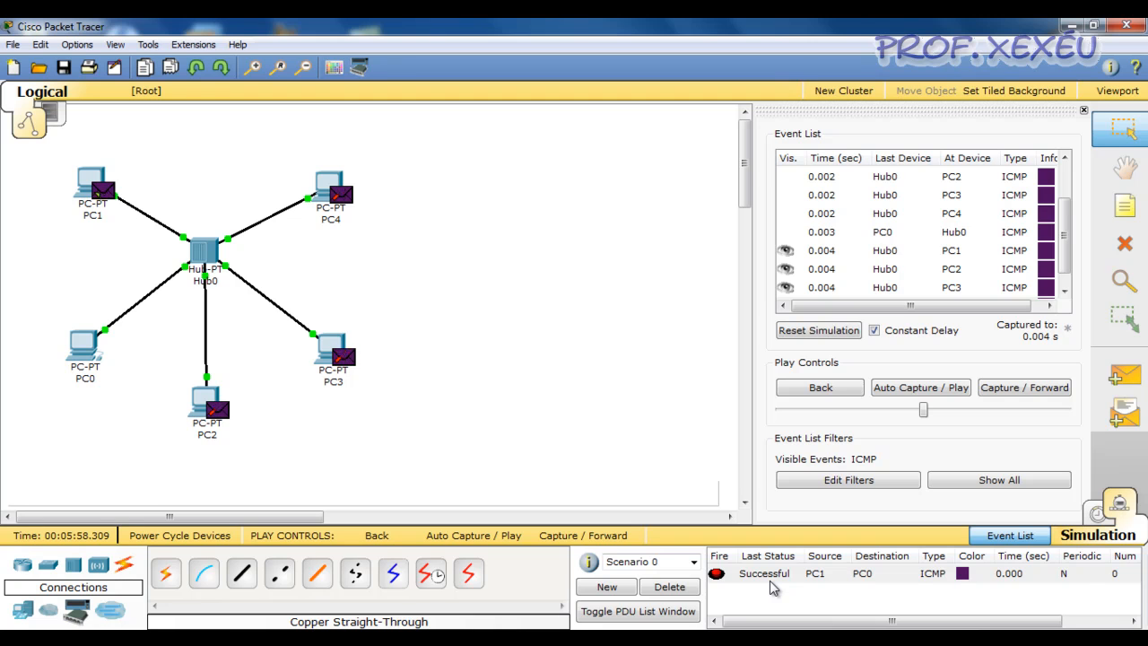
{"action": "left_click", "coordinate": [689, 589]}
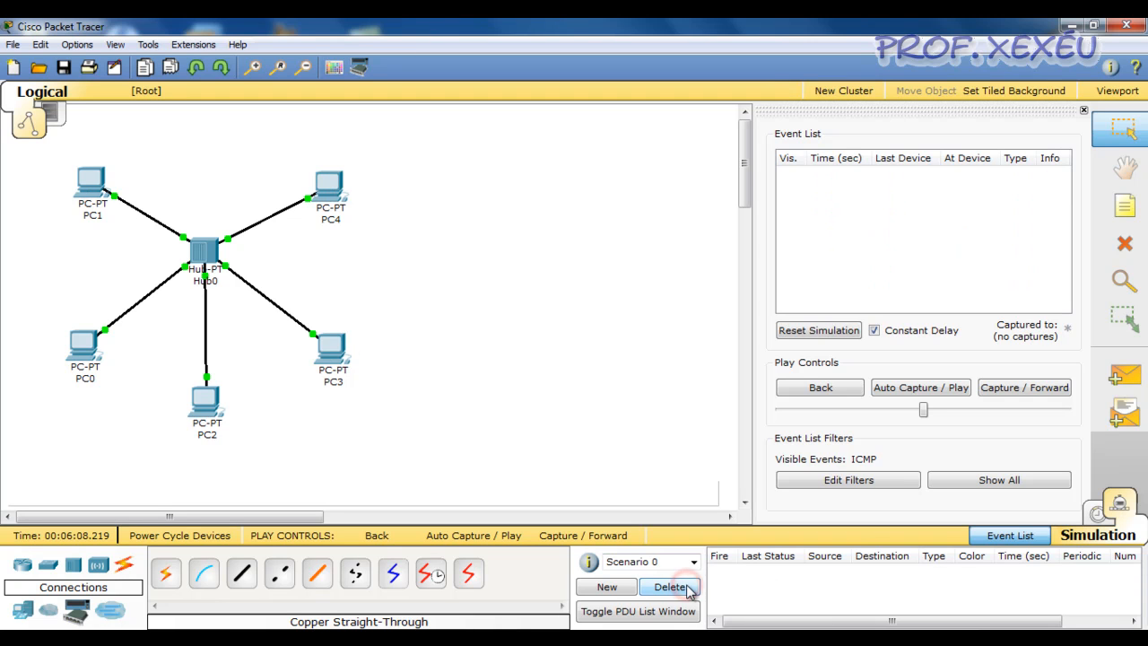
Simulate simultaneous simple PDUs from PC1 to PC0 and from PC4 to PC3, stepping through the captured events.
{"action": "left_click", "coordinate": [1125, 374]}
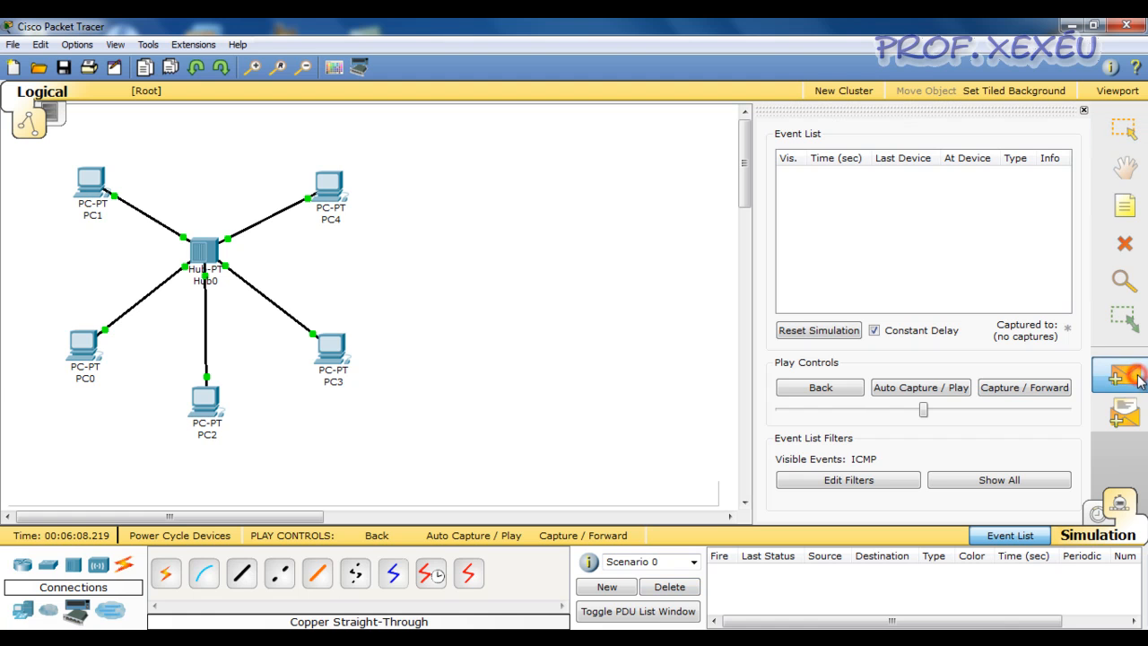
{"action": "left_click", "coordinate": [92, 184]}
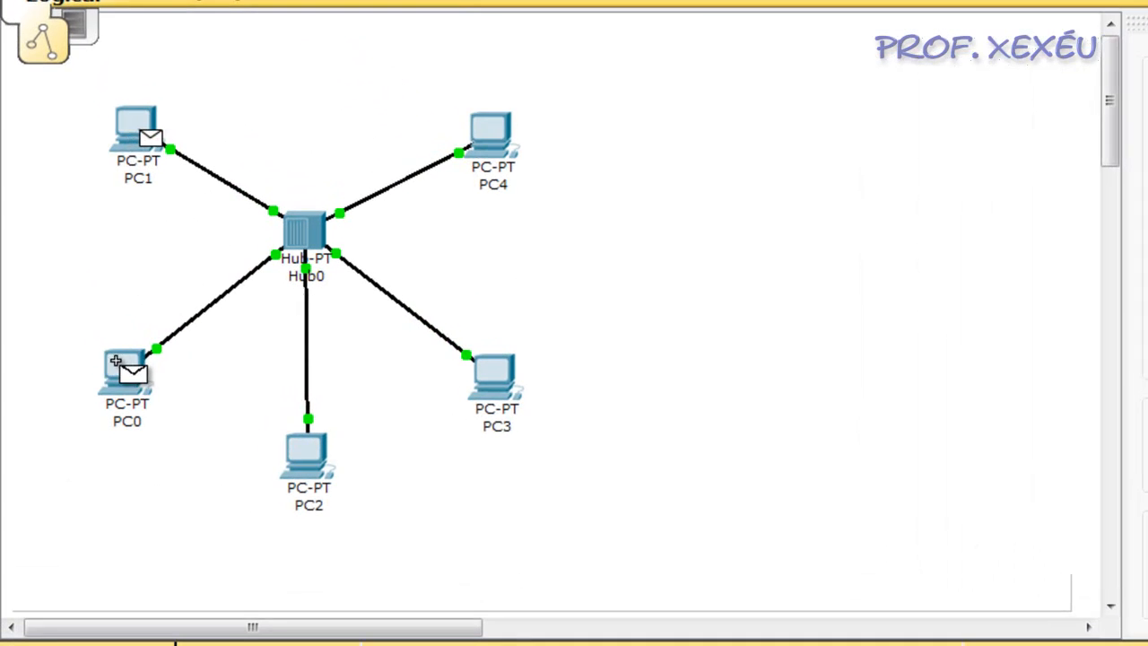
{"action": "left_click", "coordinate": [84, 346]}
{"action": "mouse_move", "coordinate": [123, 376]}
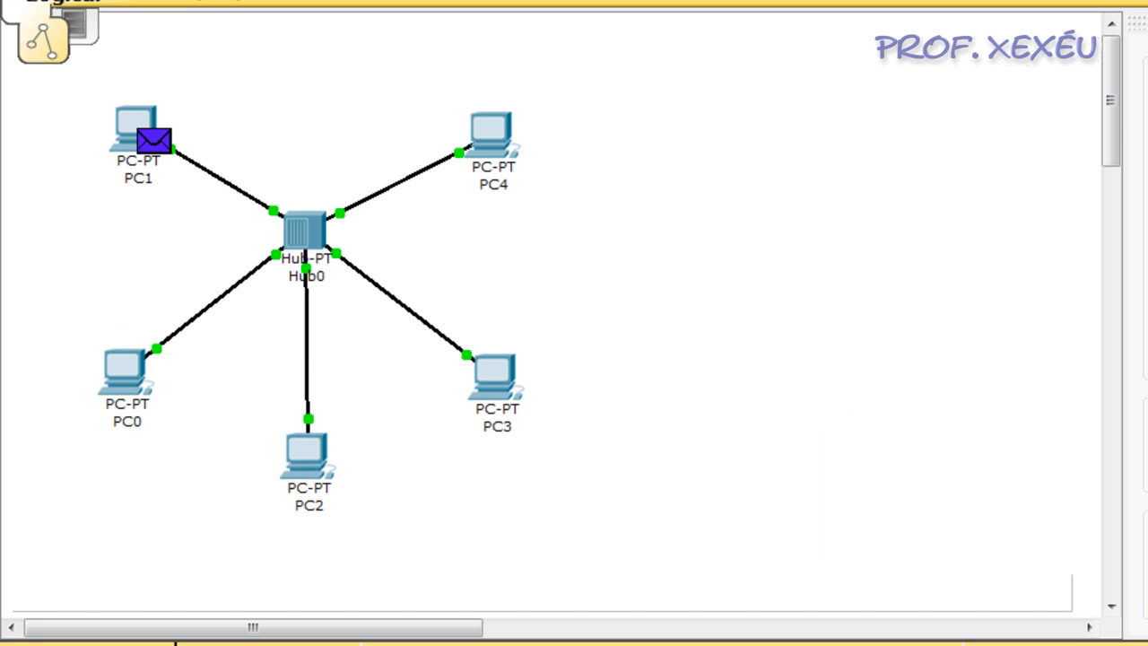
{"action": "left_click", "coordinate": [485, 127]}
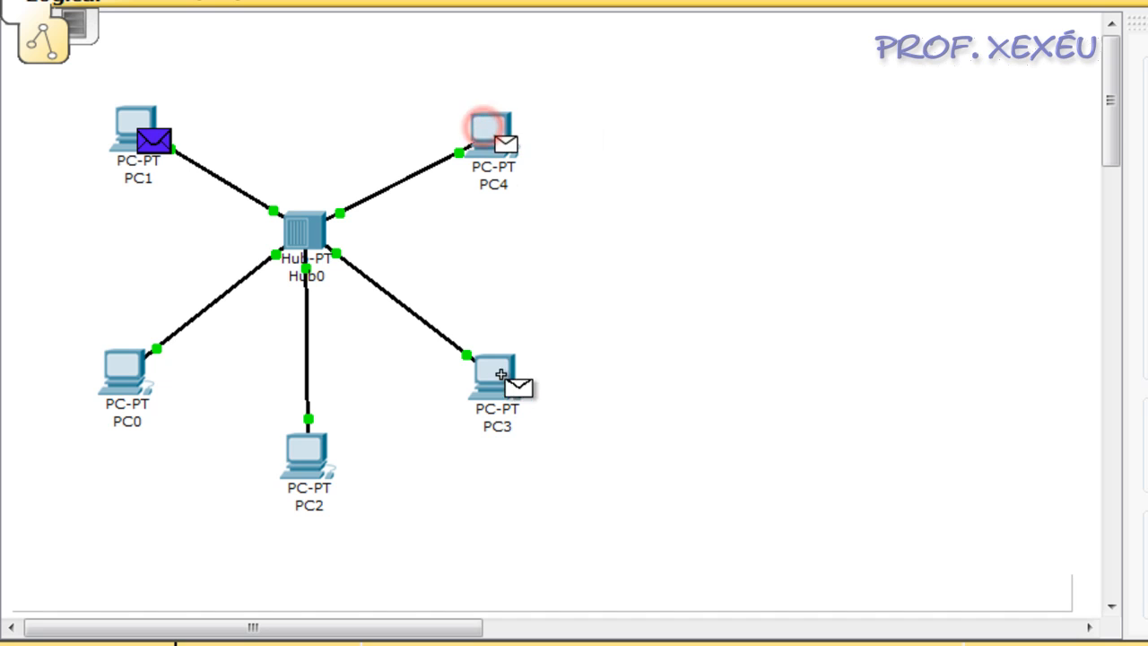
{"action": "left_click", "coordinate": [499, 373]}
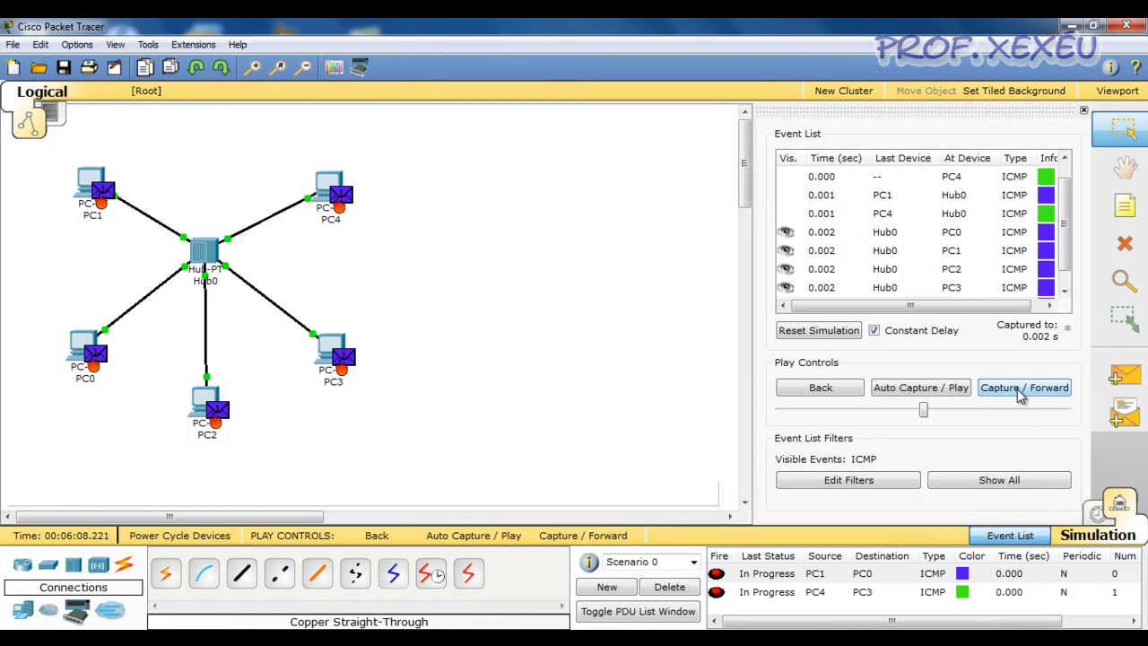
{"action": "left_click", "coordinate": [1019, 395]}
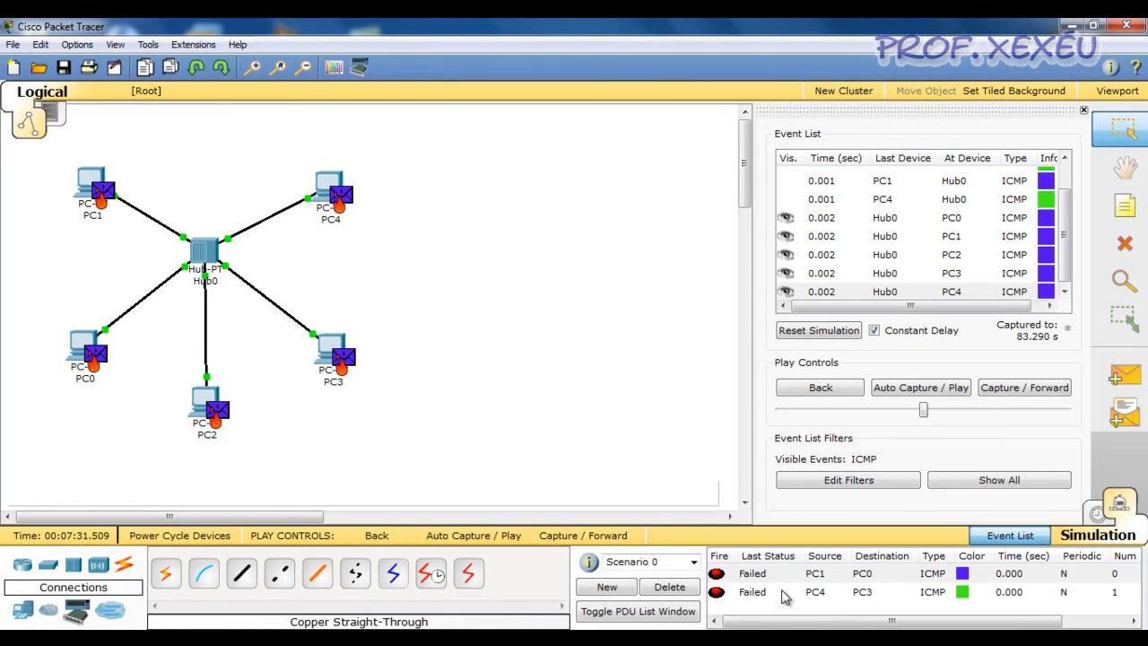
{"action": "left_click", "coordinate": [1020, 390]}
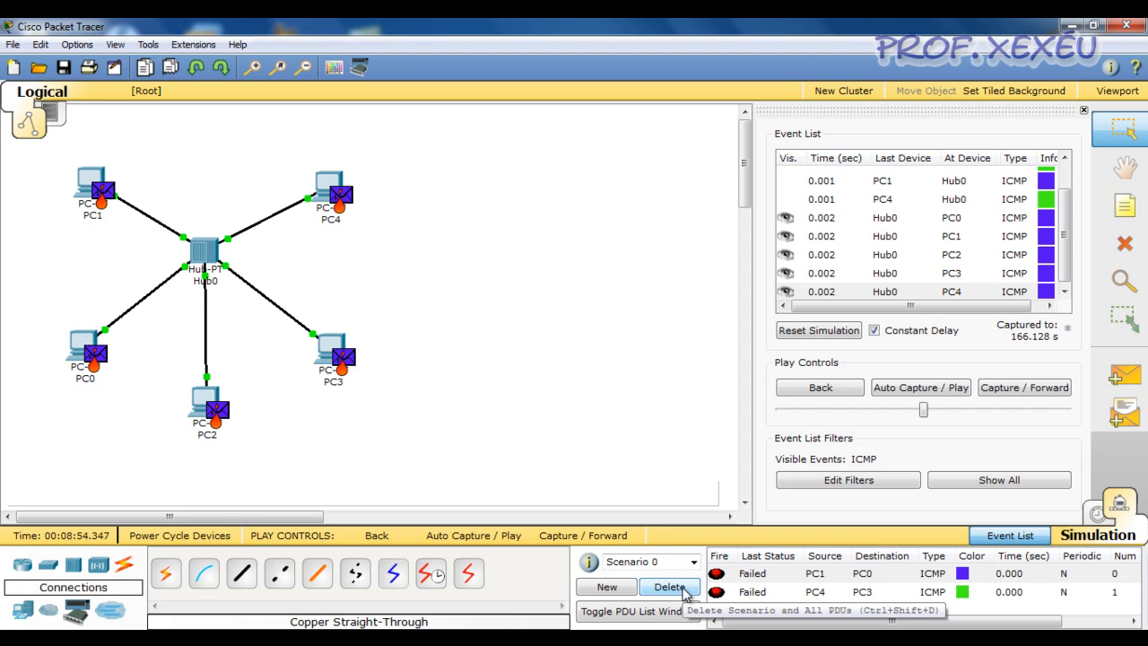
Delete the scenario's PDUs and return the network to Realtime mode.
{"action": "left_click", "coordinate": [683, 590]}
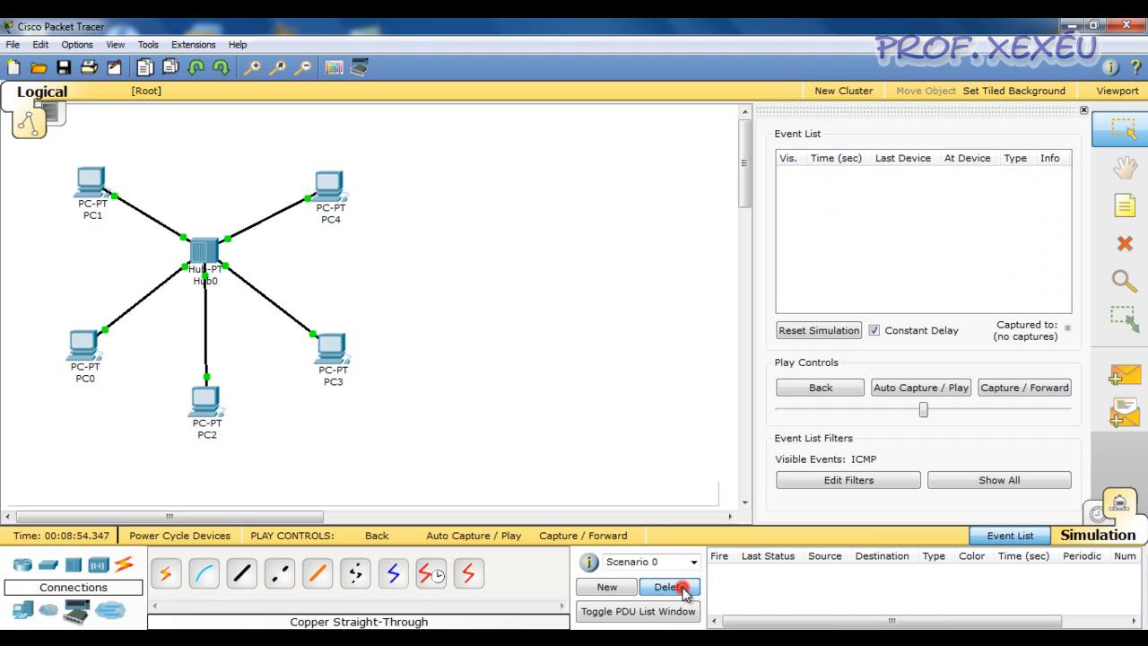
{"action": "left_click", "coordinate": [1095, 511]}
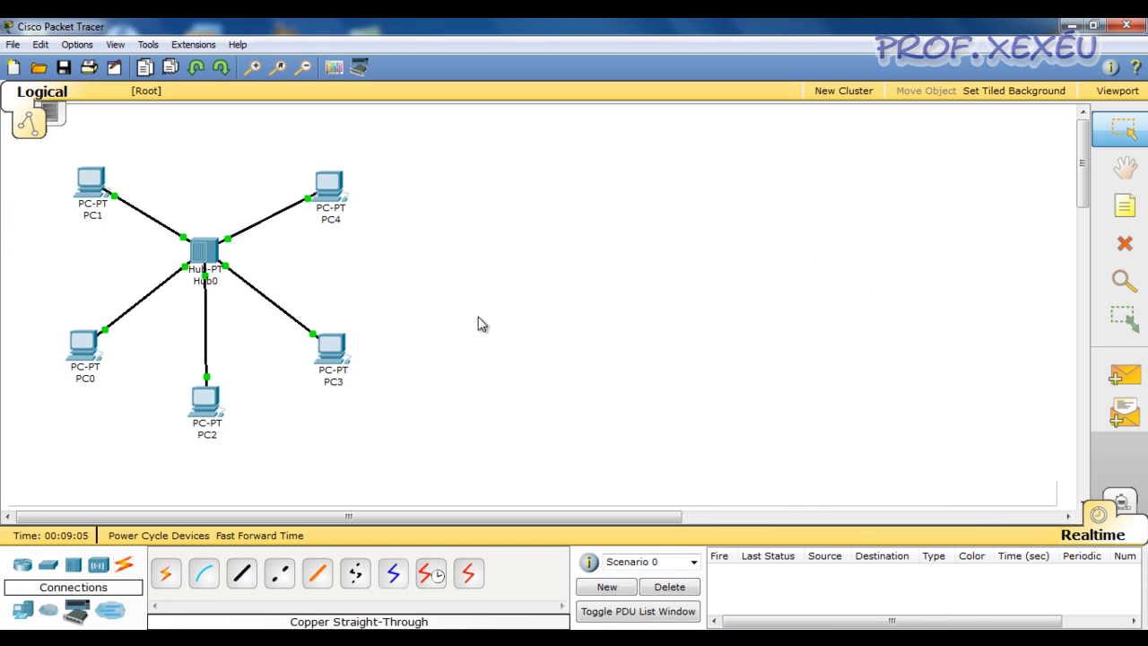